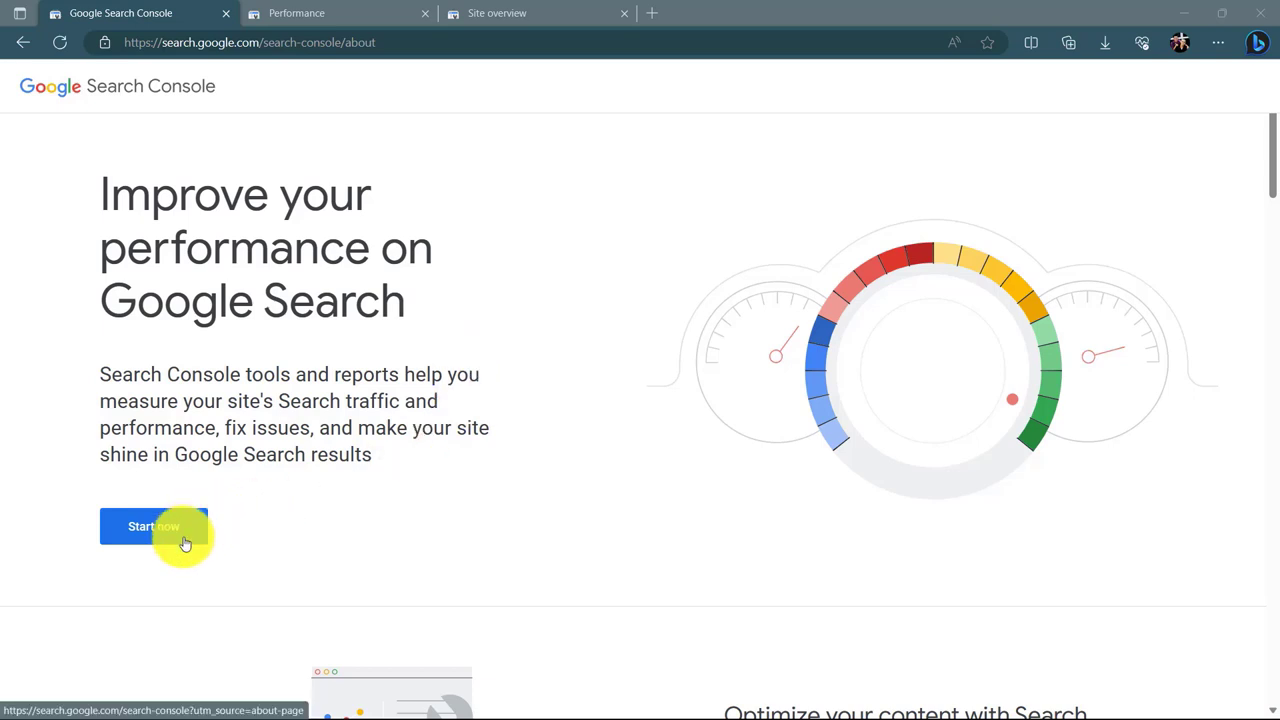
Step: Look through the feature sections of the Search Console introduction page and start the service
scroll(749, 474, down, 4)
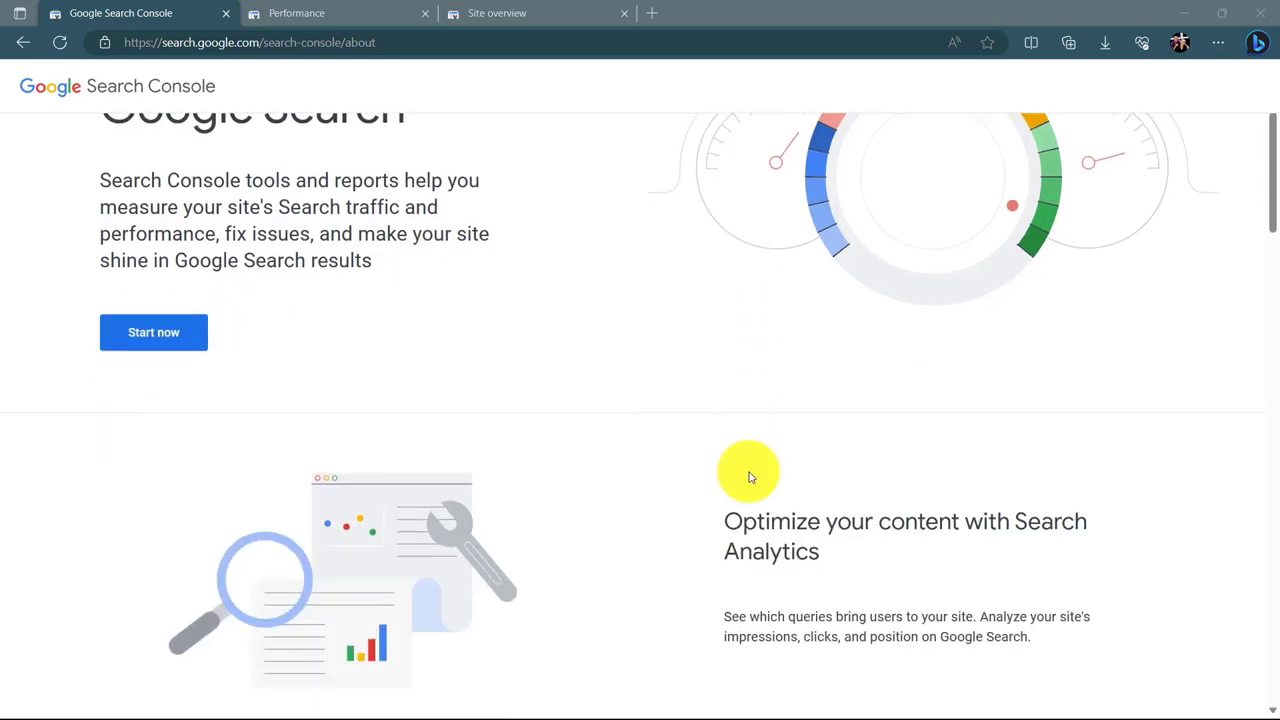
scroll(749, 477, down, 2)
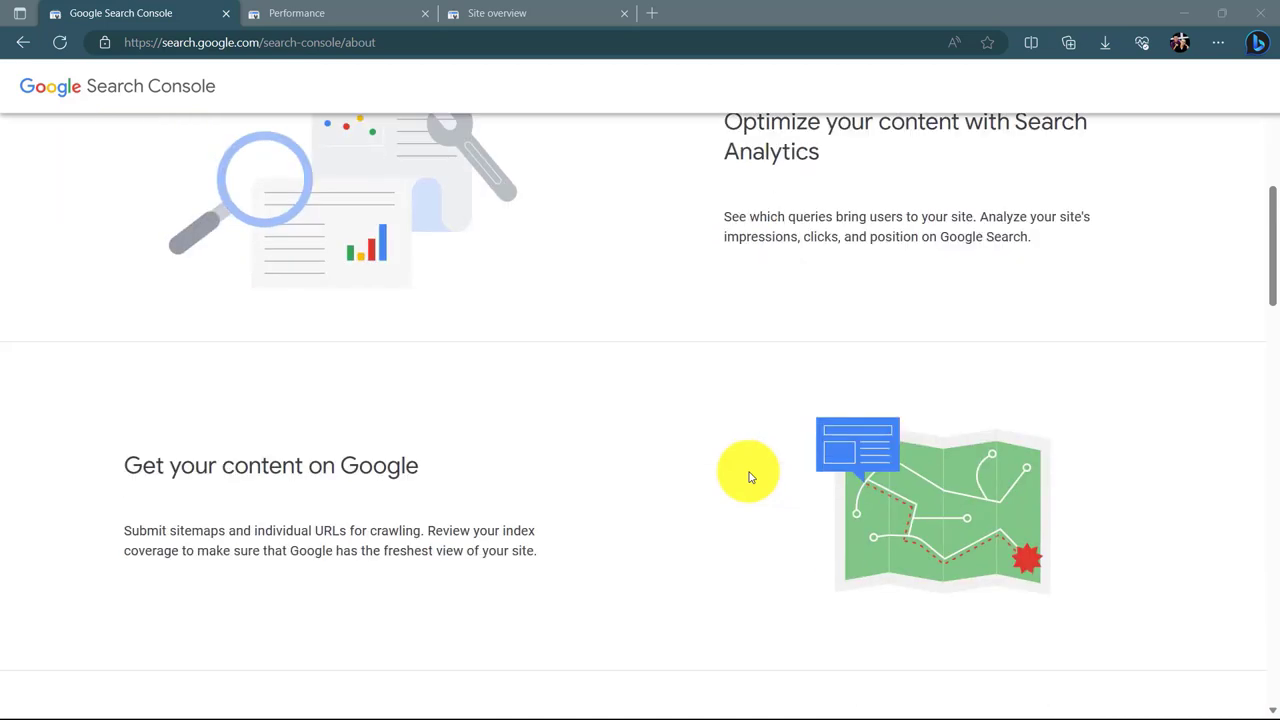
scroll(749, 477, up, 1)
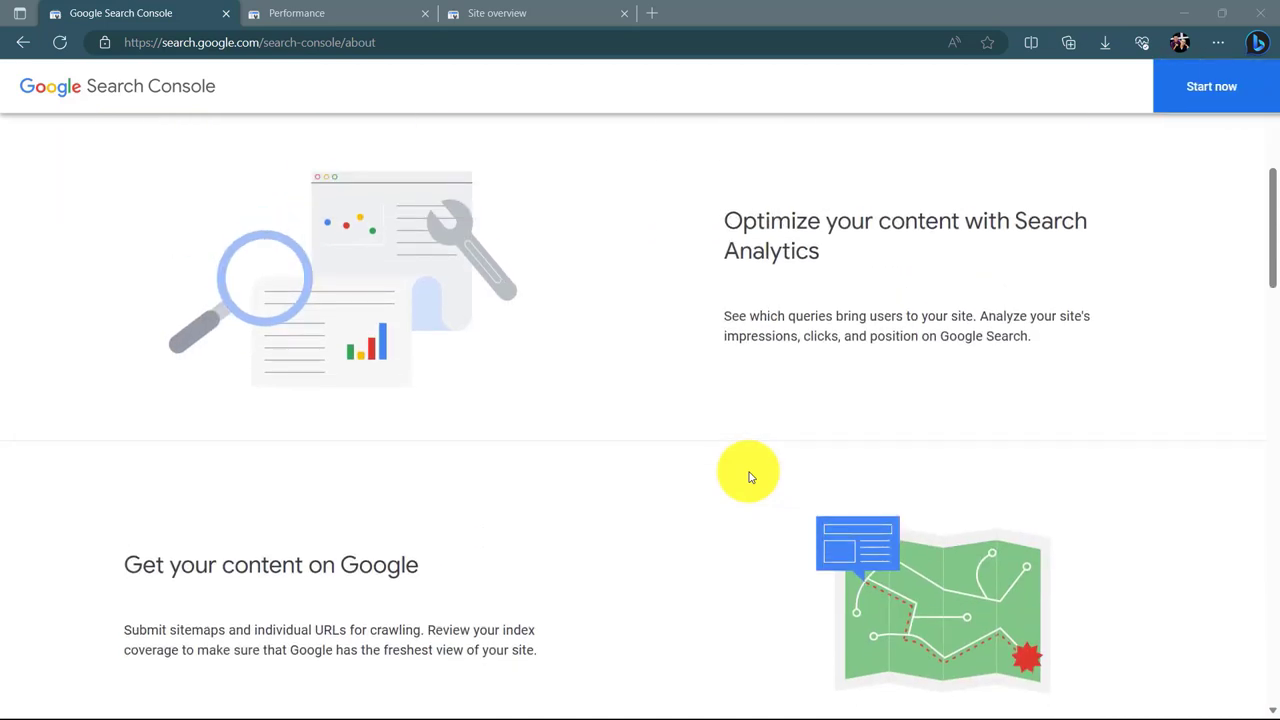
scroll(749, 477, down, 5)
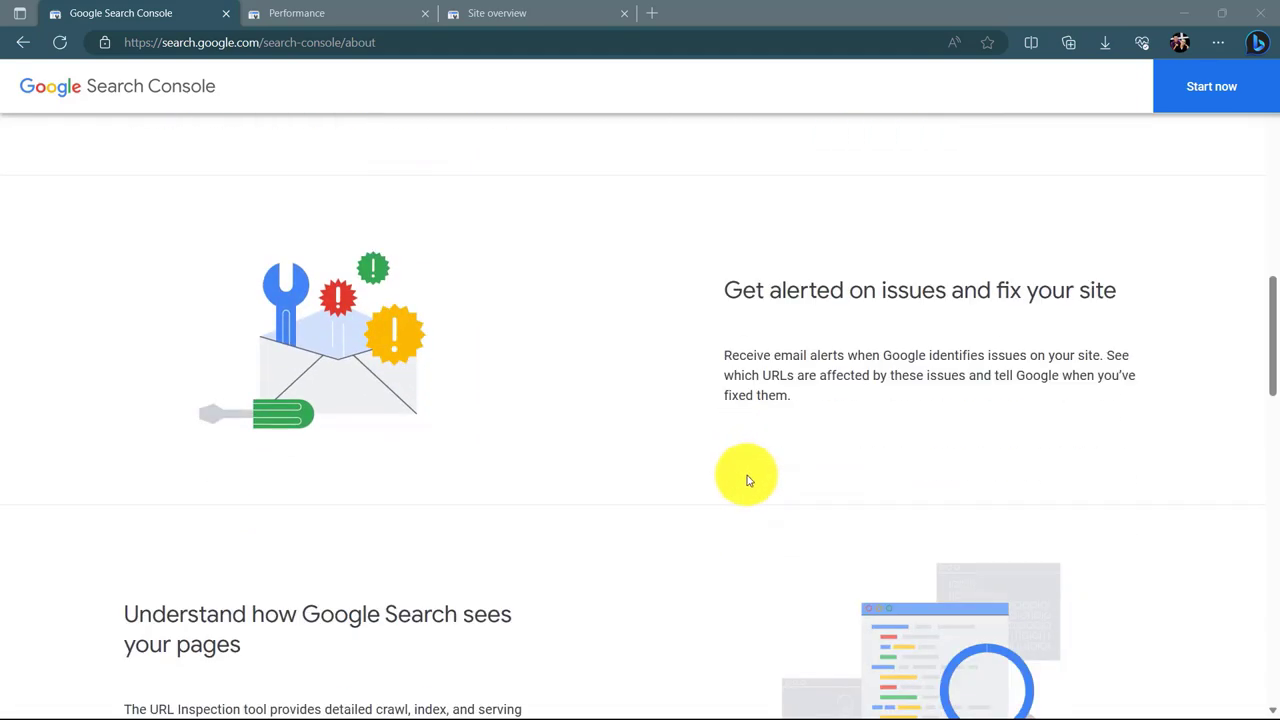
scroll(746, 481, up, 10)
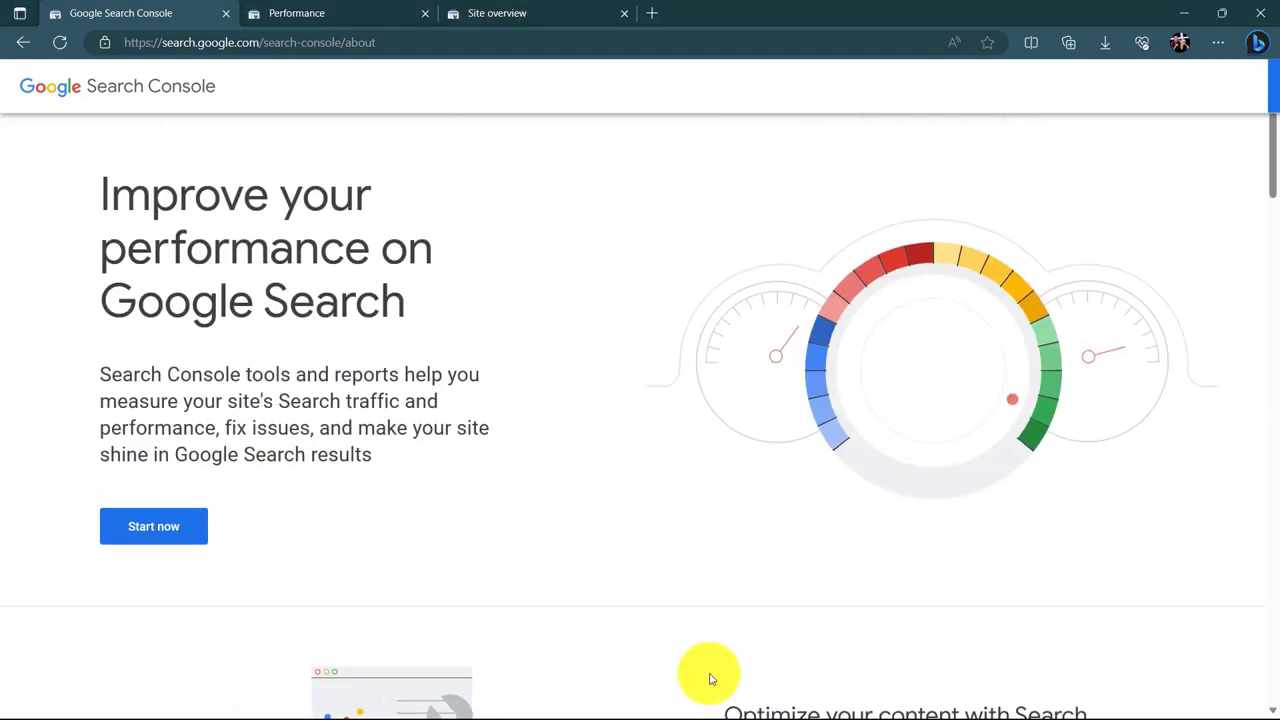
click(166, 541)
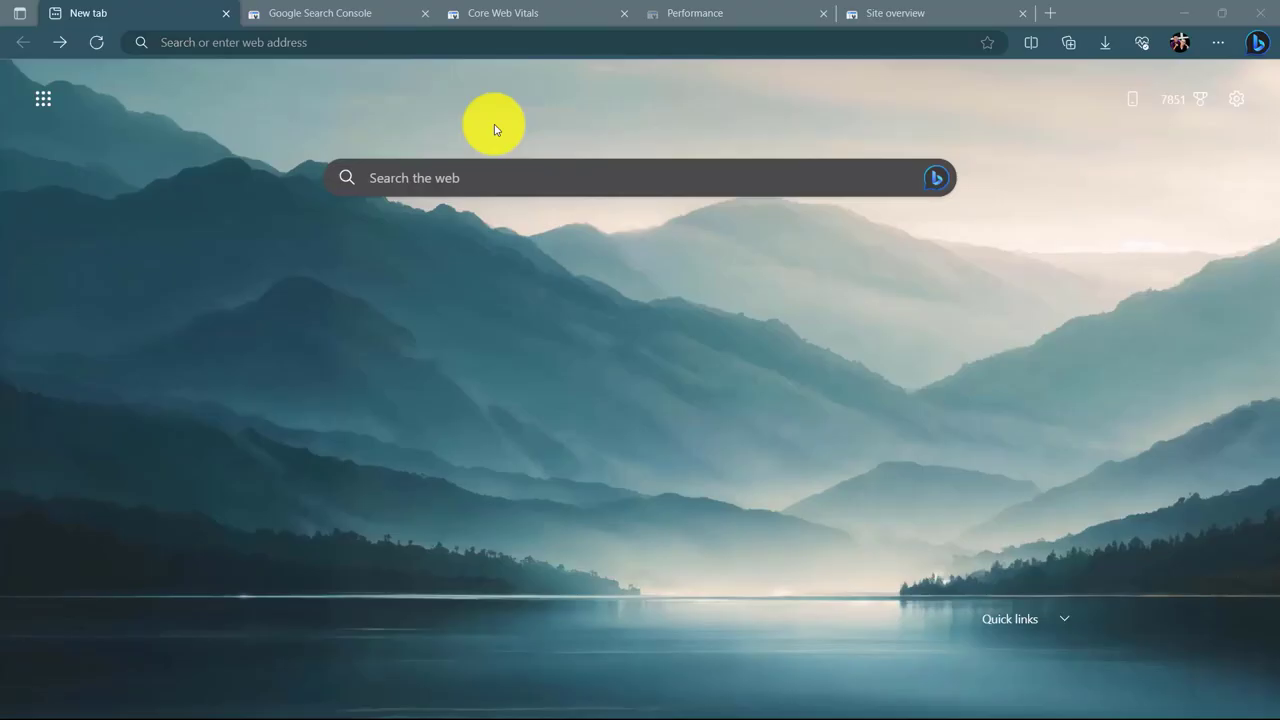
Step: Search the web for "google search console" and open the Google Search Console result on search.google.com
click(497, 172)
text(google search console)
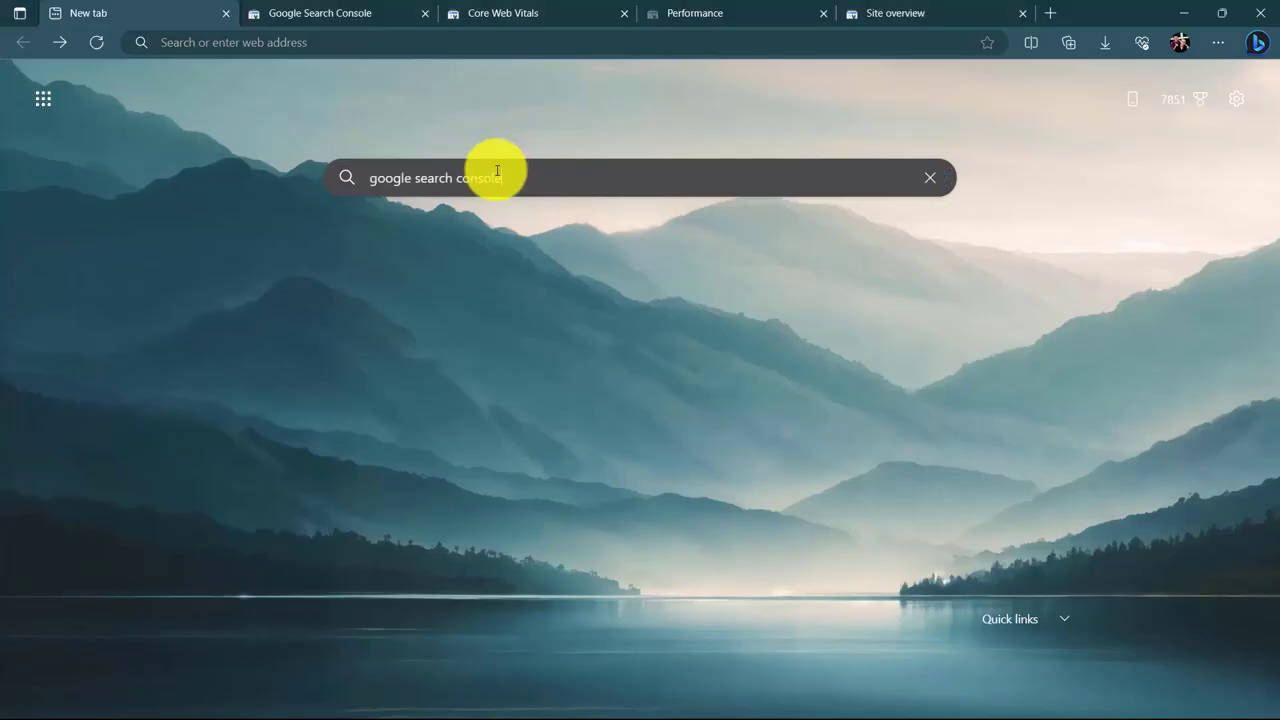
key(Return)
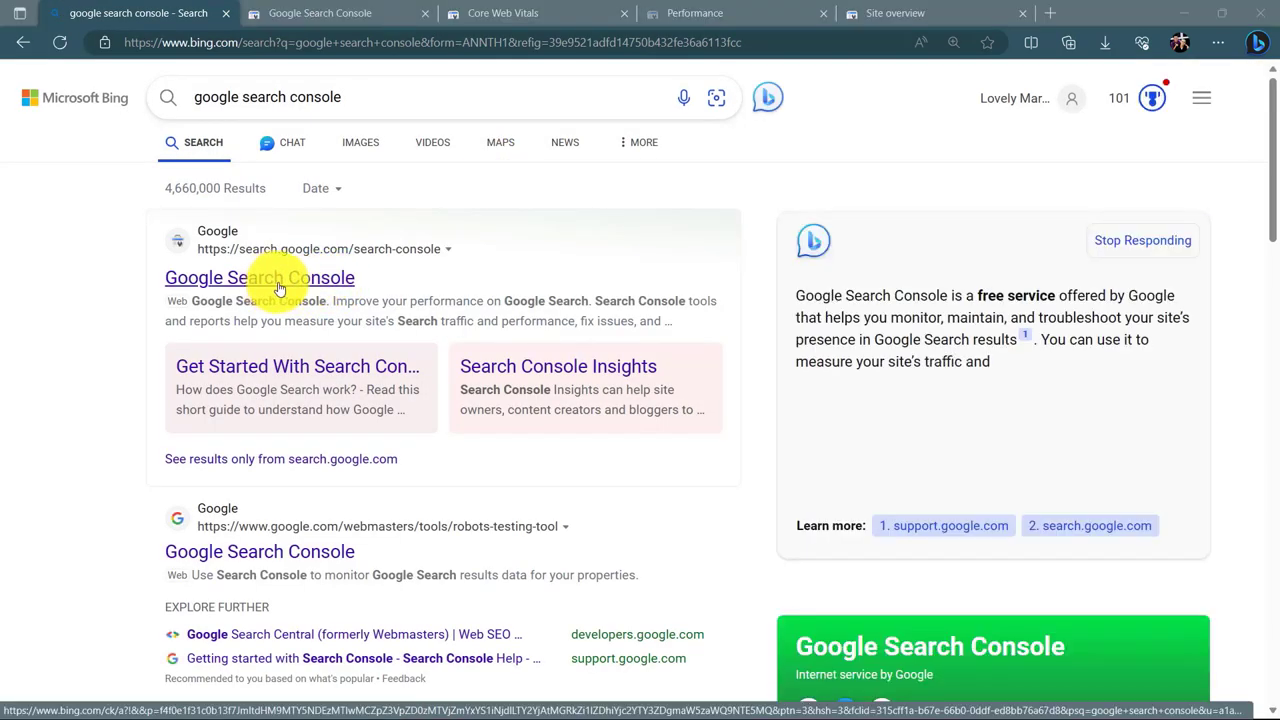
click(271, 278)
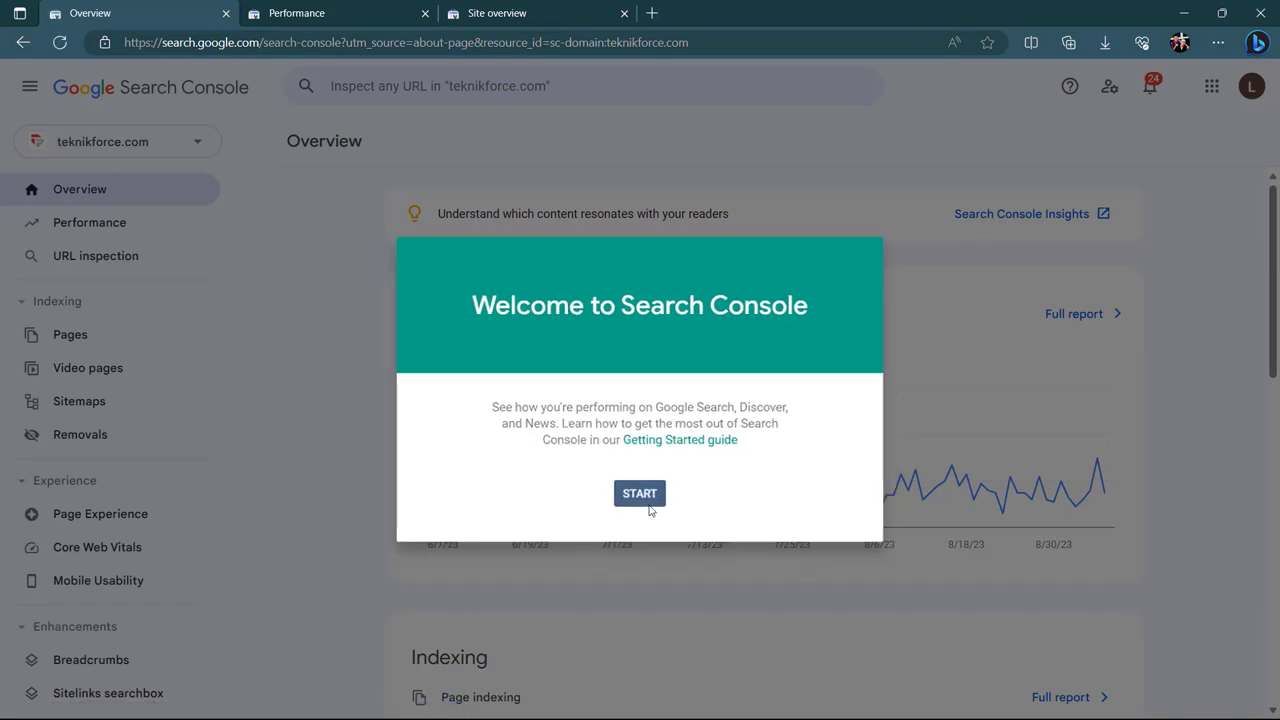
Step: Dismiss the welcome message and begin adding a new property from the teknikforce.com property selector
click(640, 494)
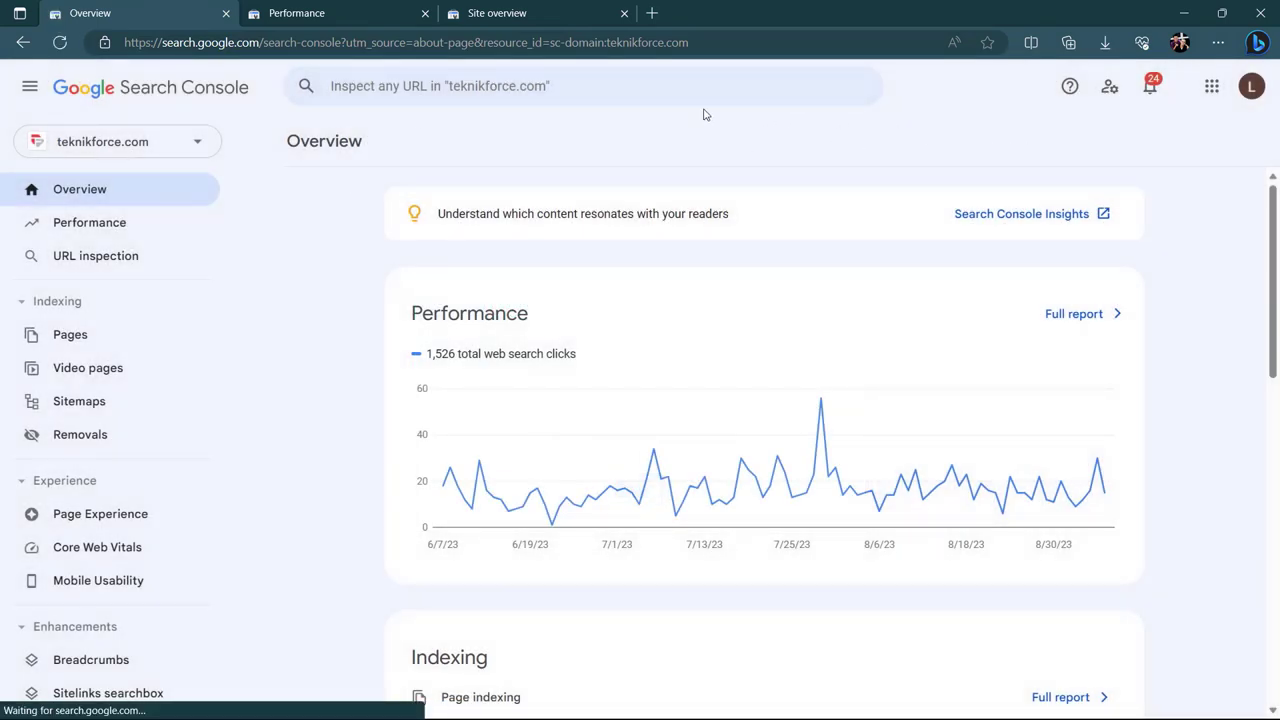
click(204, 142)
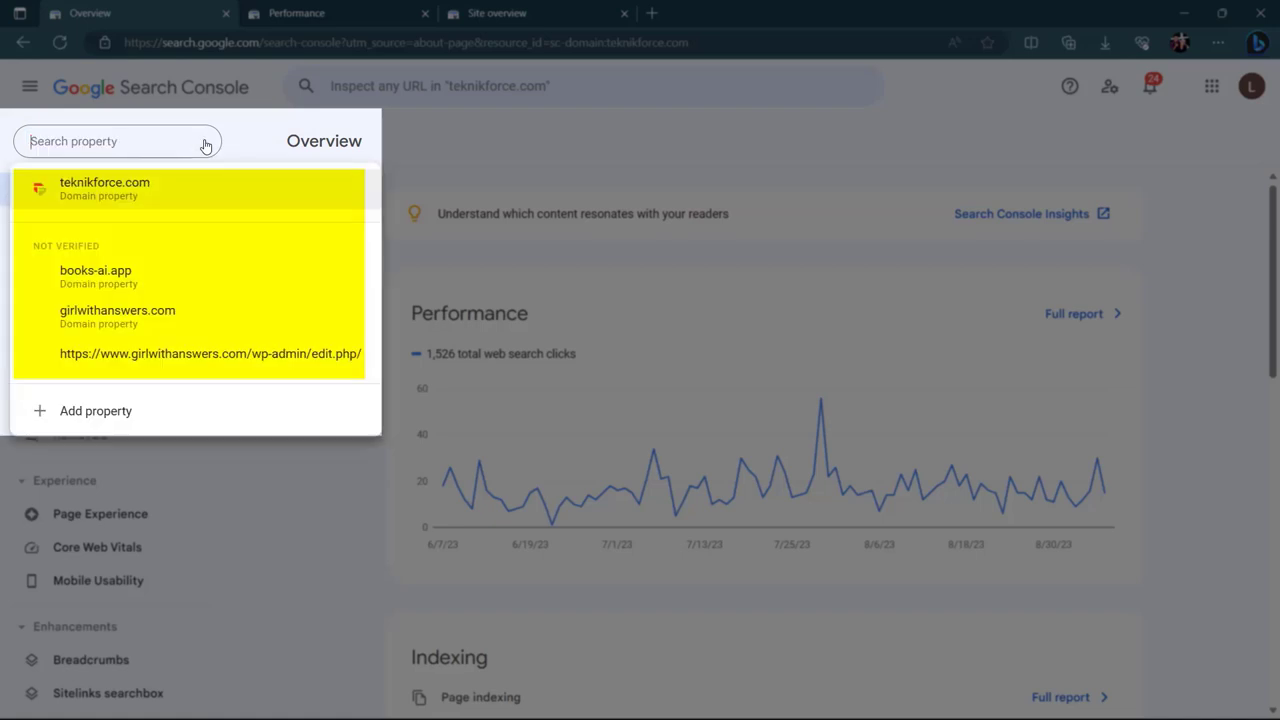
click(240, 410)
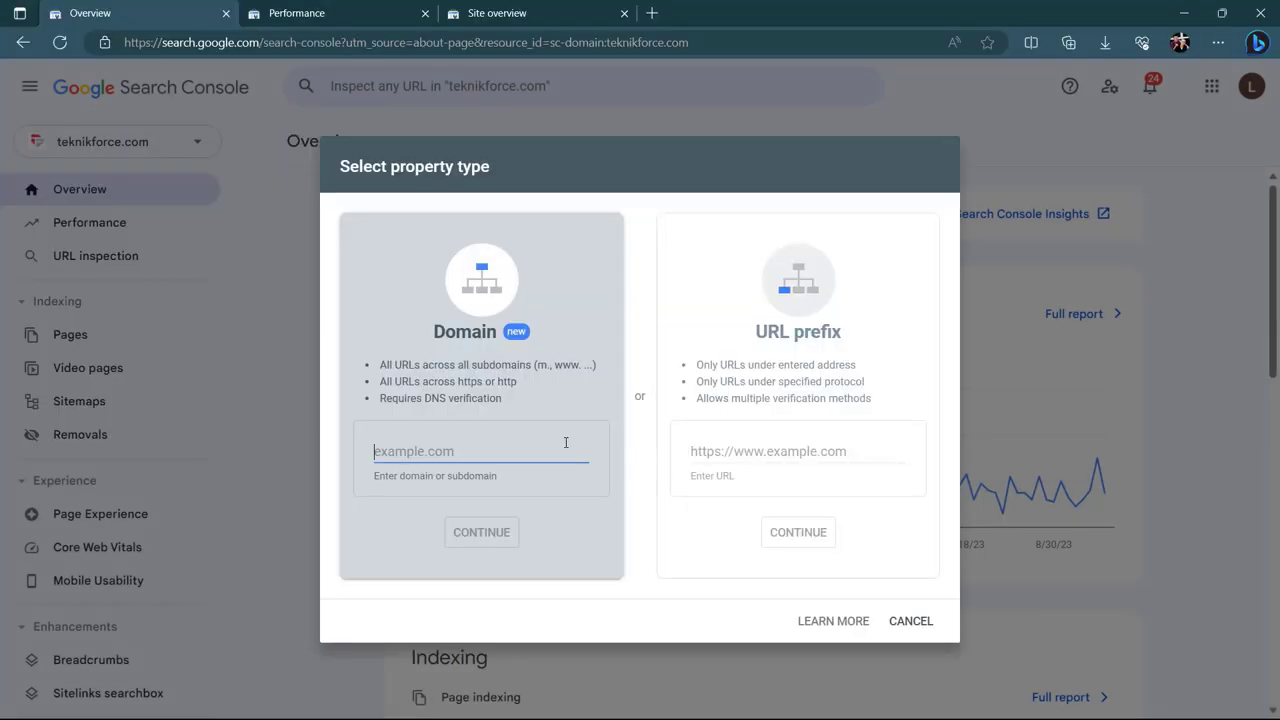
click(813, 455)
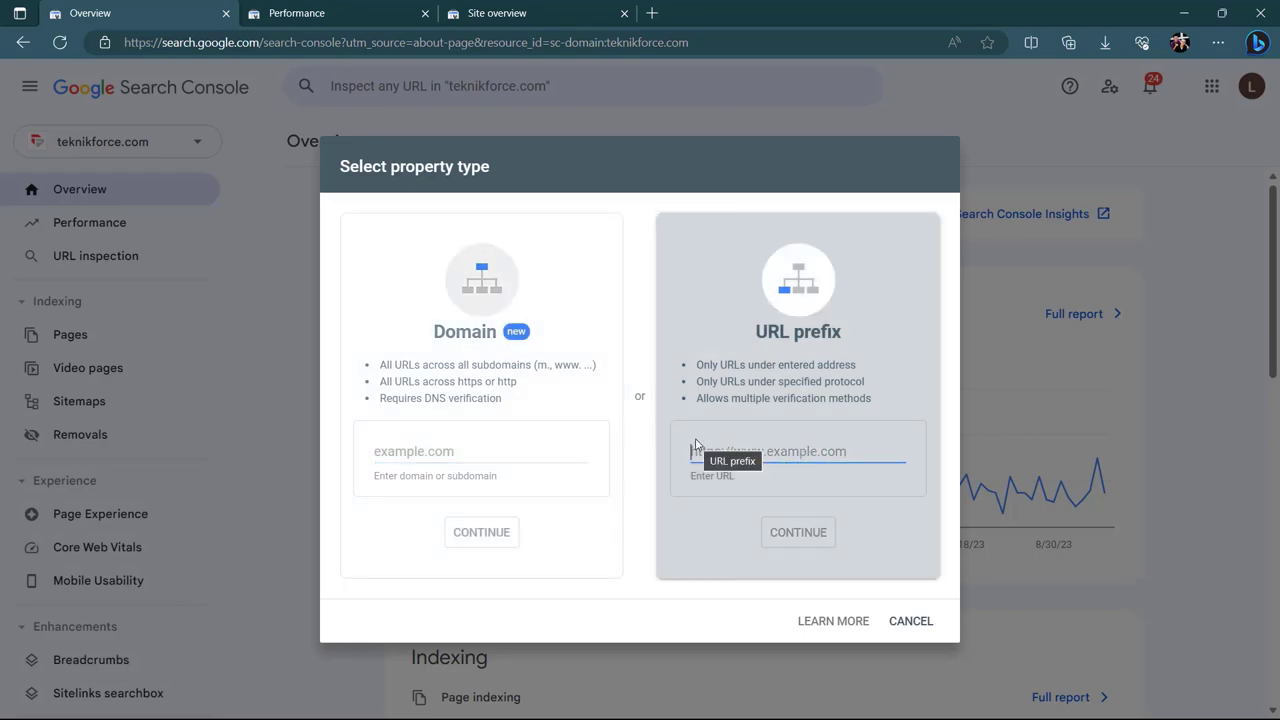
click(579, 455)
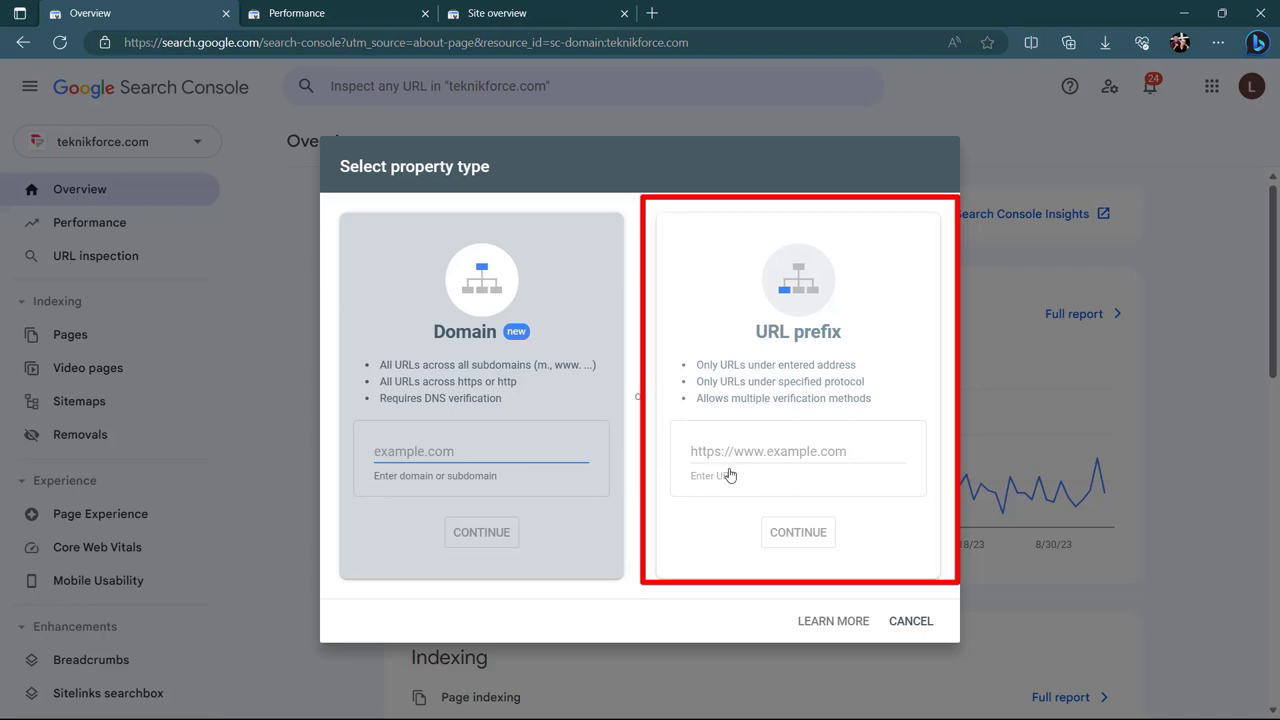
click(756, 457)
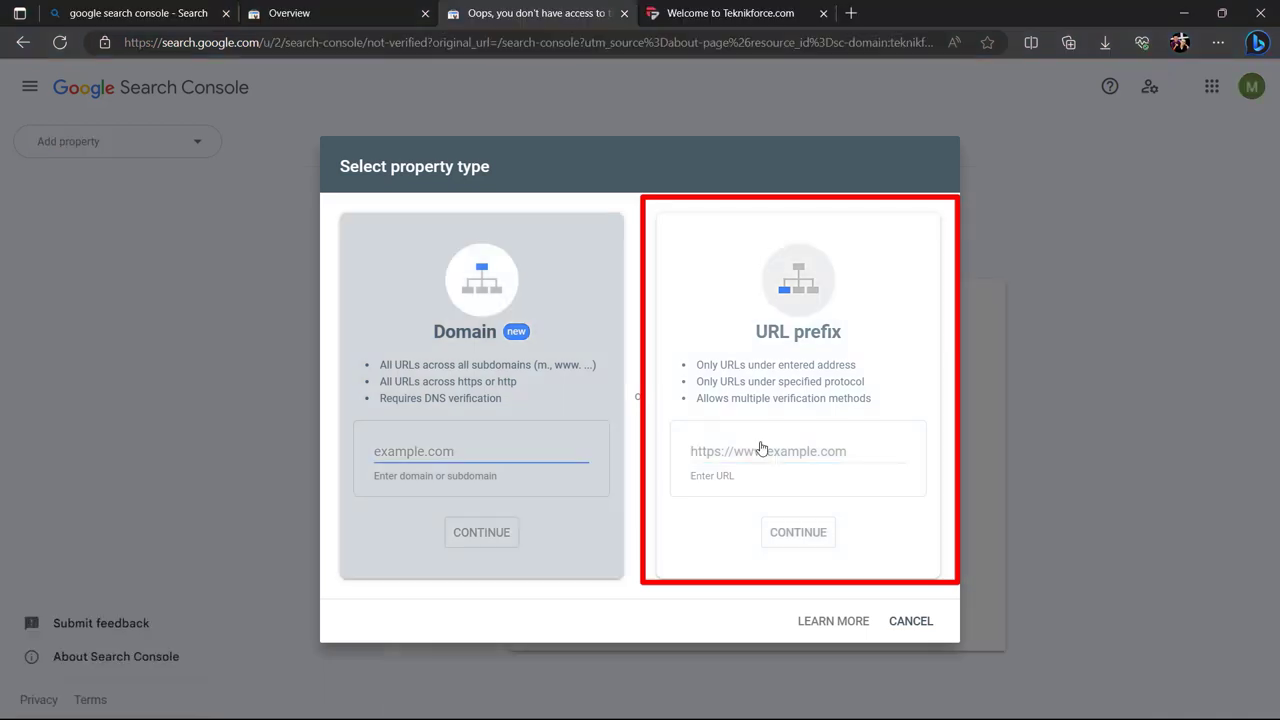
click(757, 452)
text(https://teknikforce.com/)
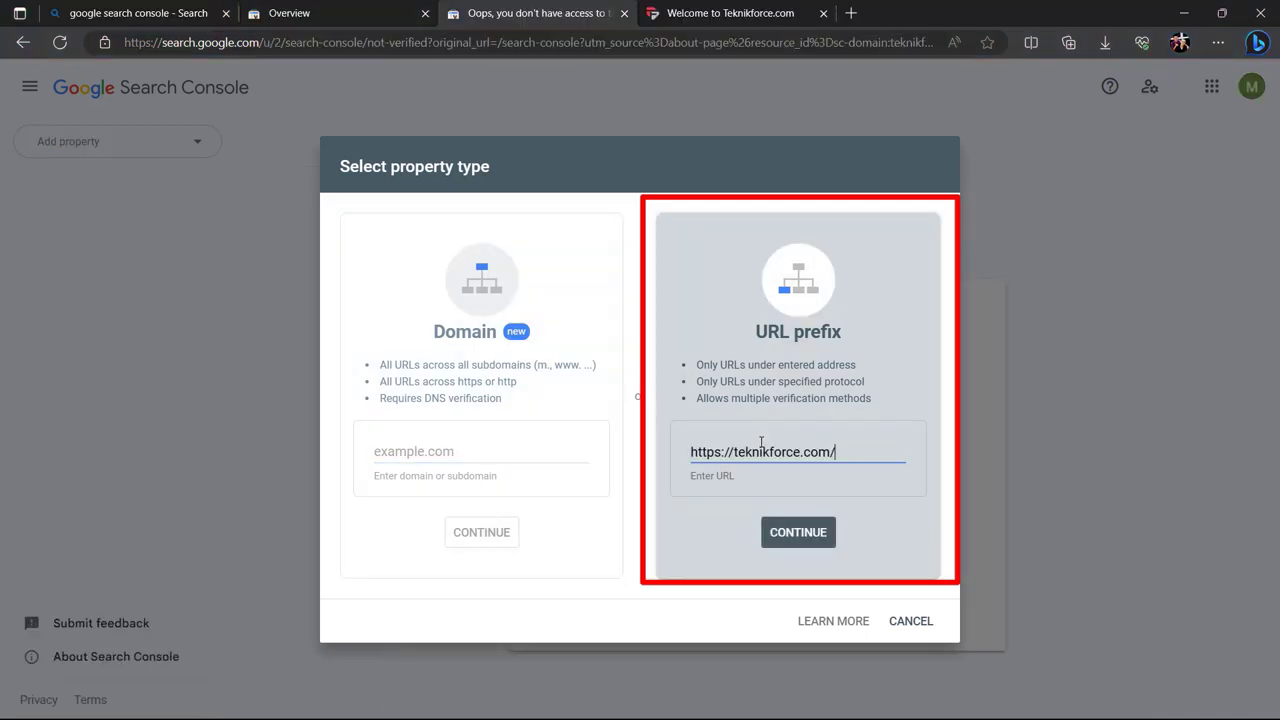
click(798, 538)
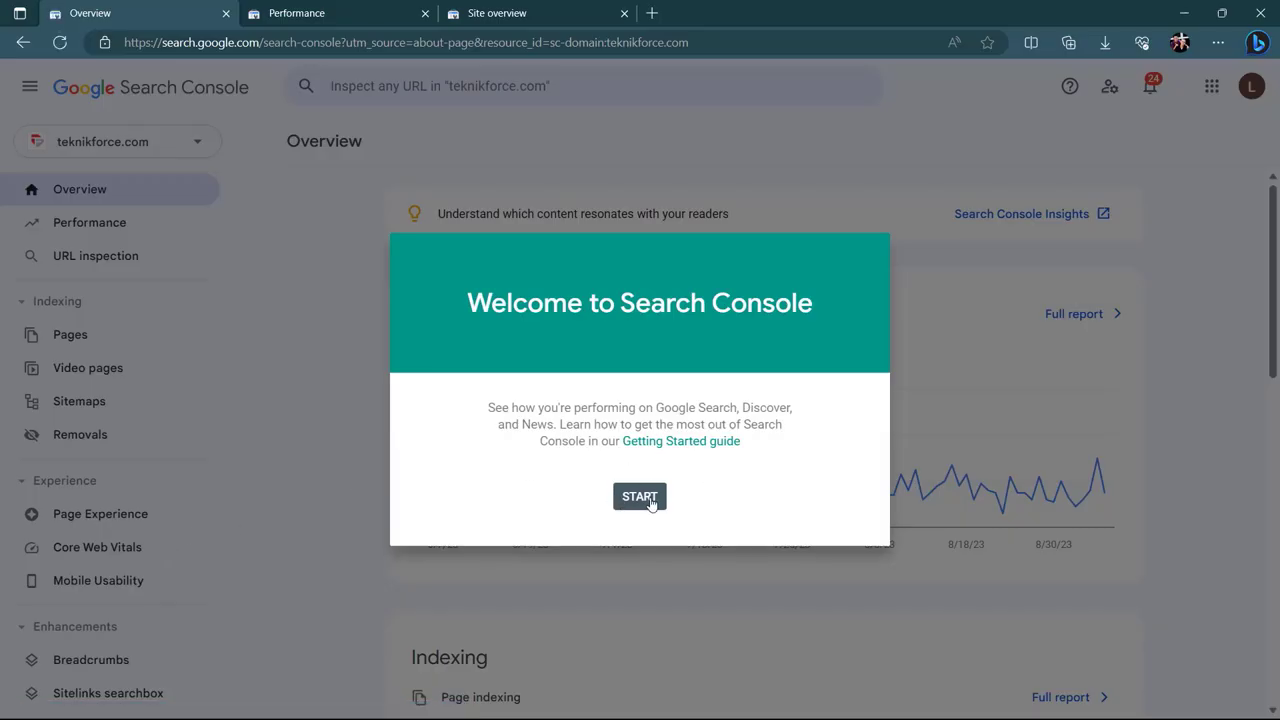
click(640, 497)
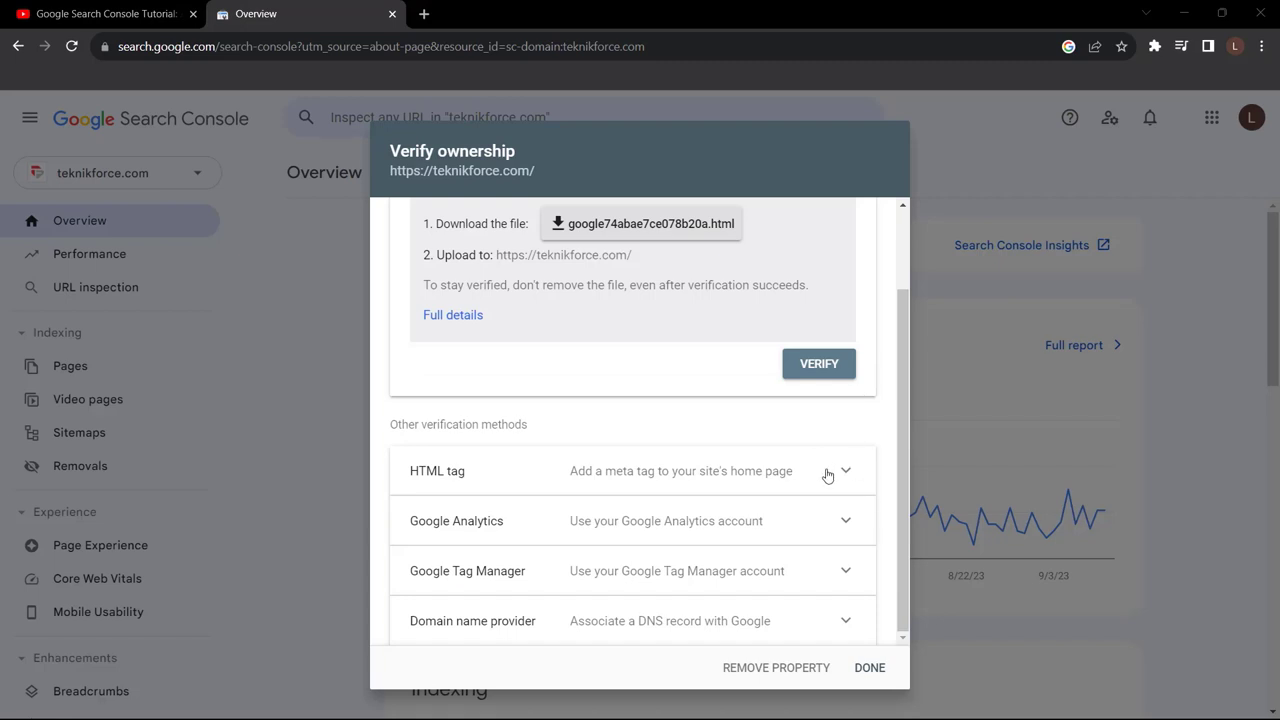
click(827, 475)
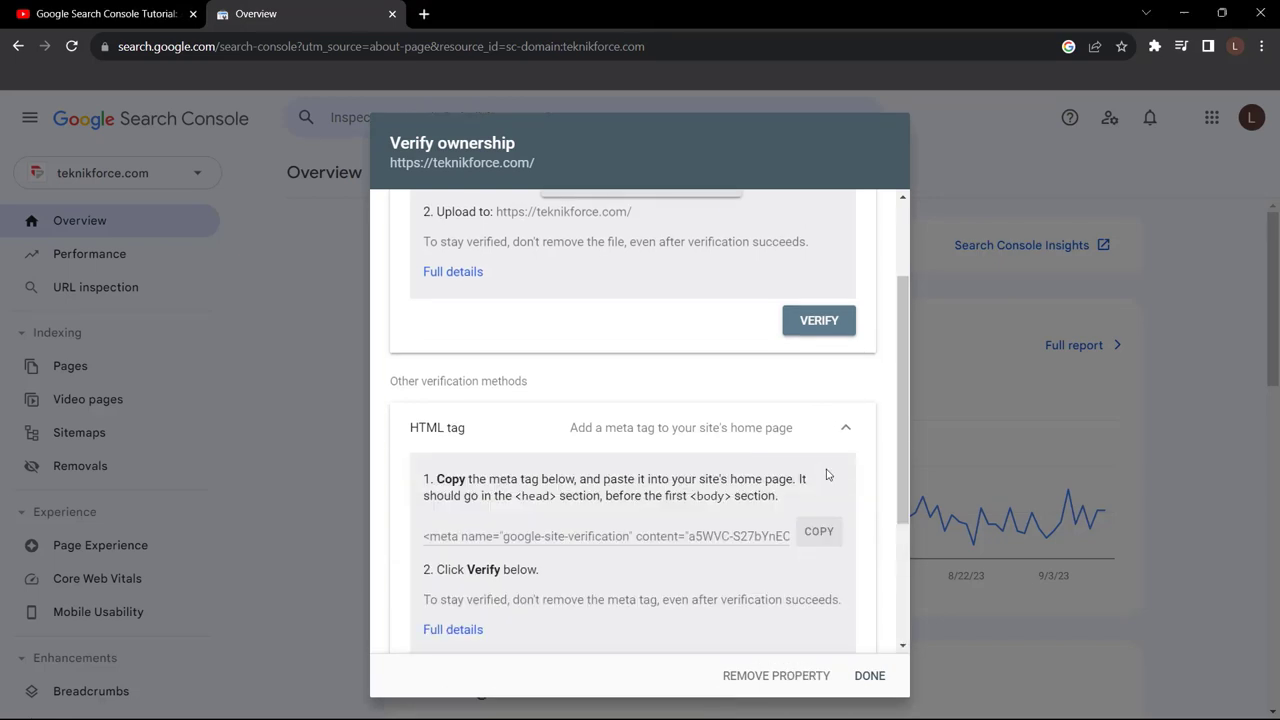
scroll(826, 470, down, 2)
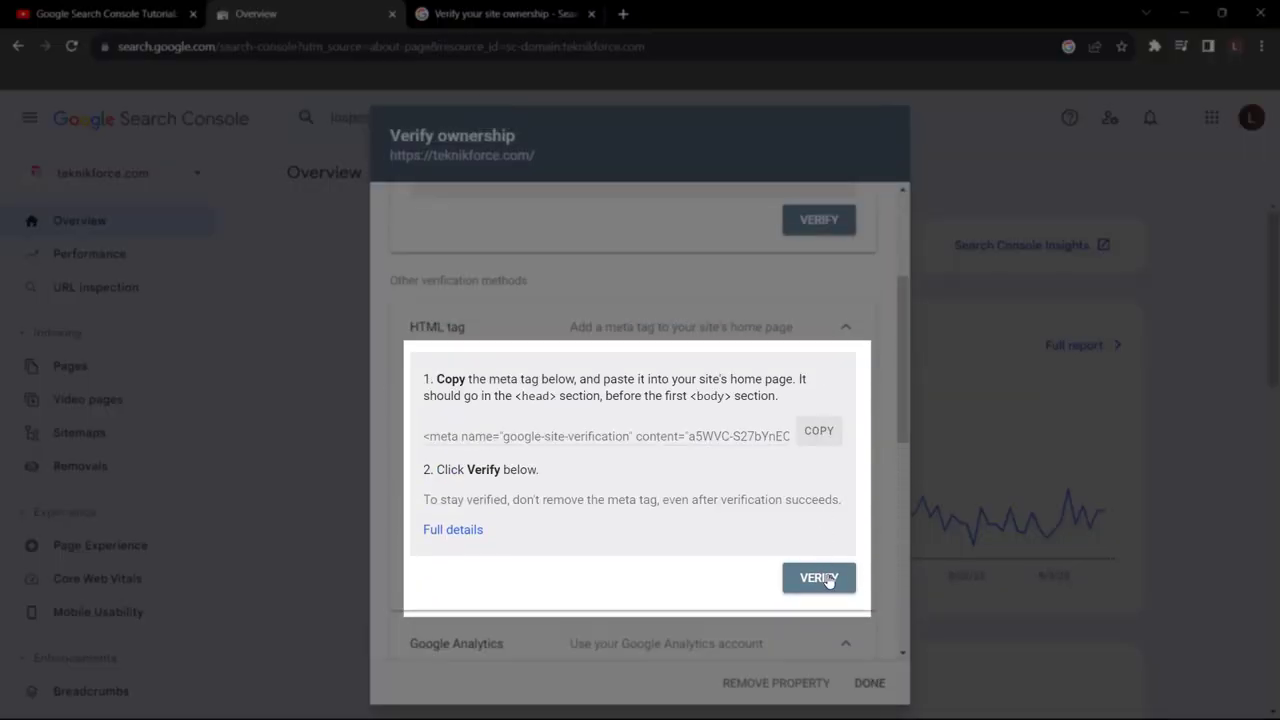
click(820, 578)
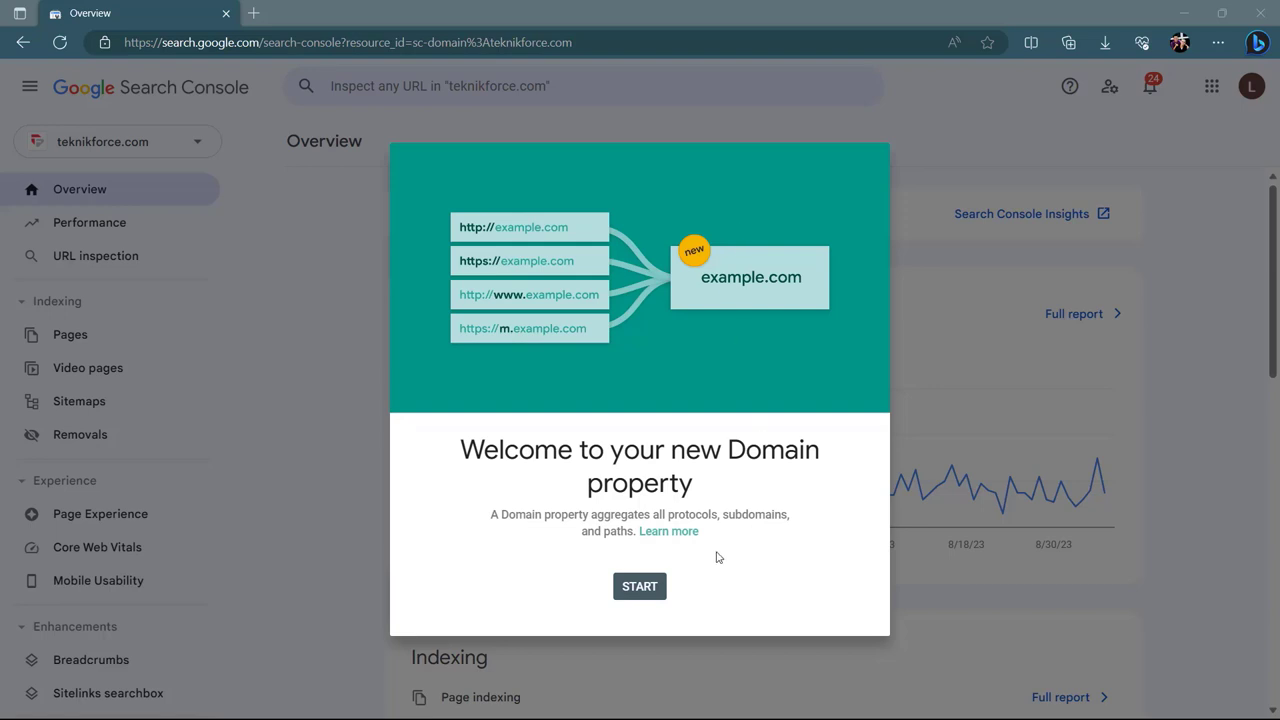
Step: Dismiss the Domain property welcome message and the Overview tip, and close the site ownership help page
click(651, 591)
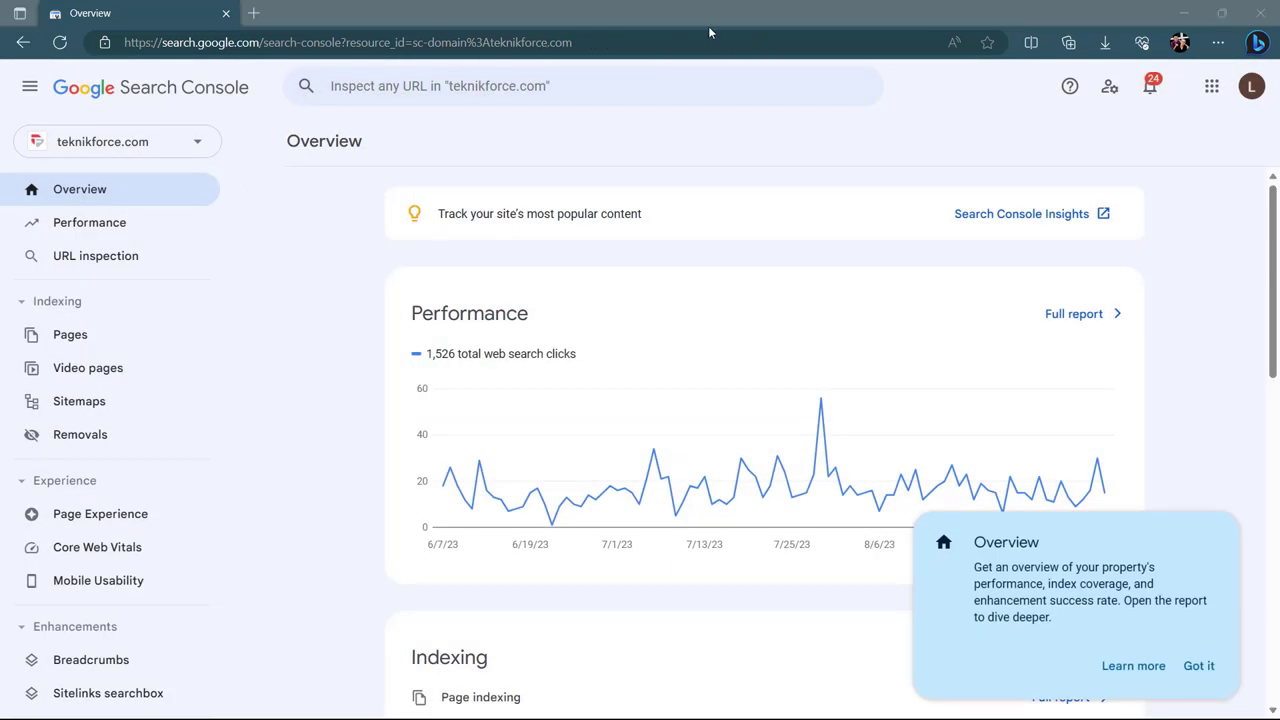
click(1212, 668)
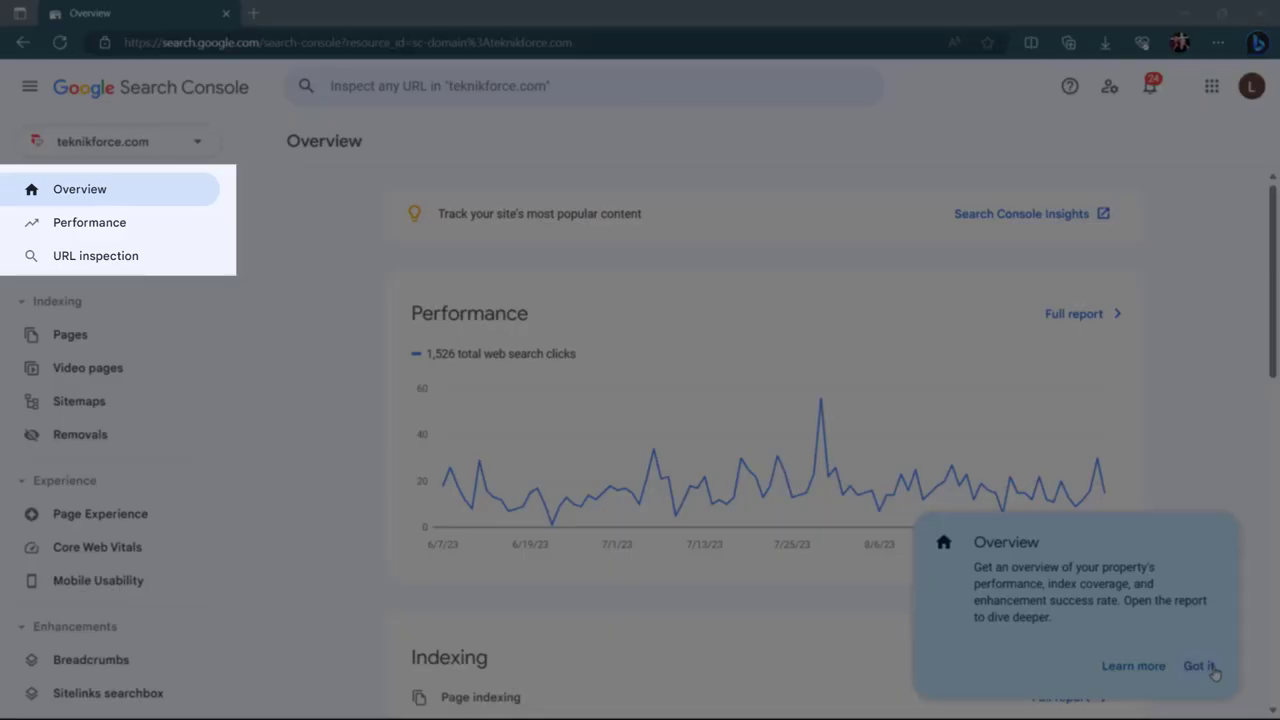
click(1199, 666)
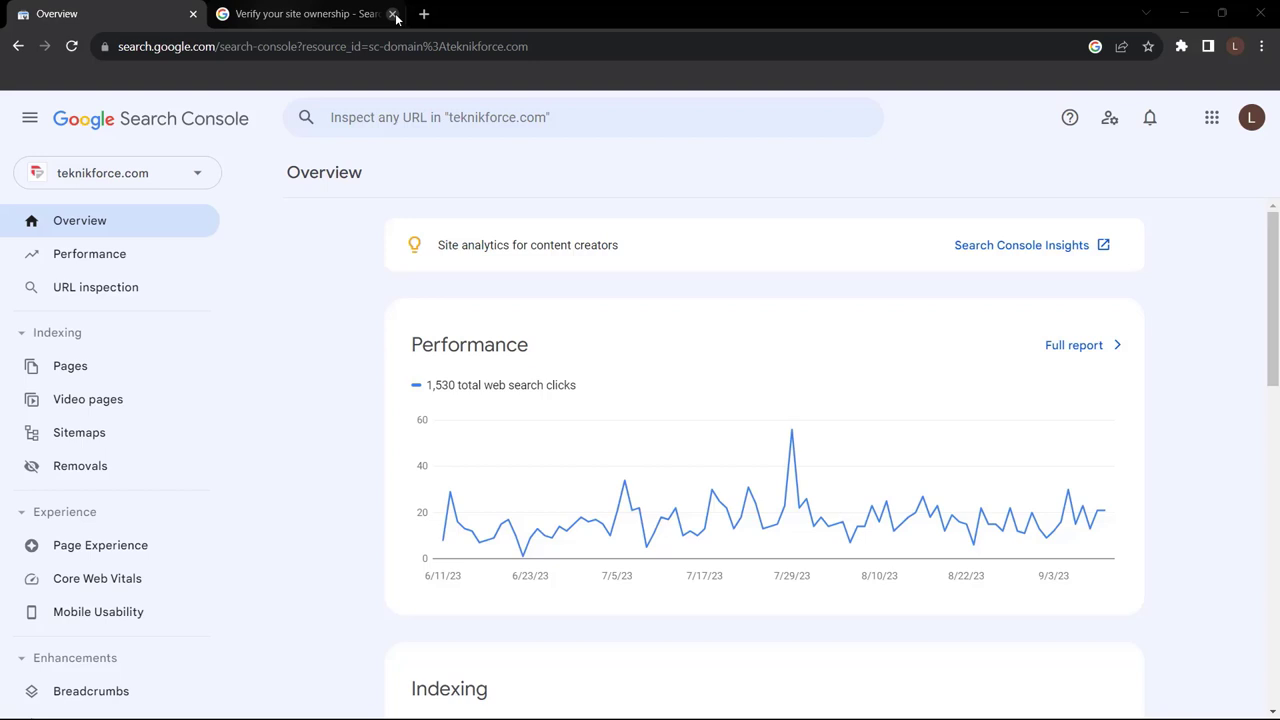
click(392, 14)
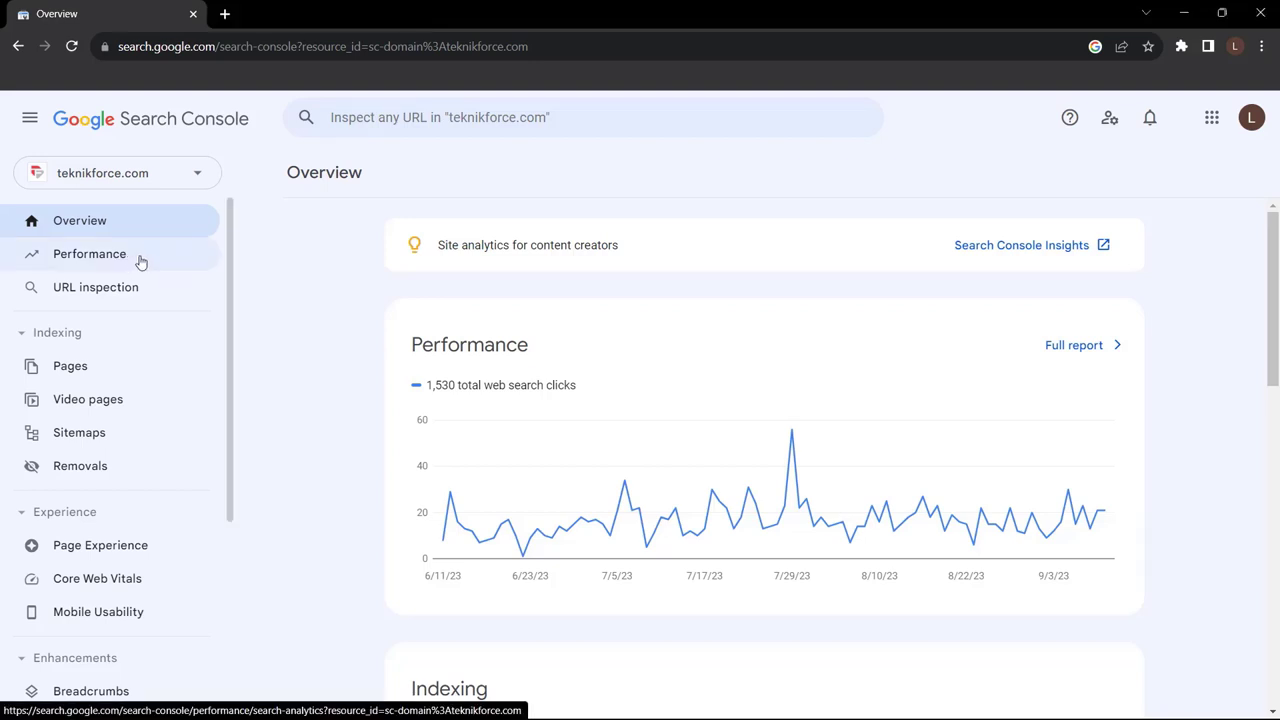
Step: Review the Indexing, Experience and Enhancements sections of the teknikforce.com property overview
scroll(730, 357, down, 4)
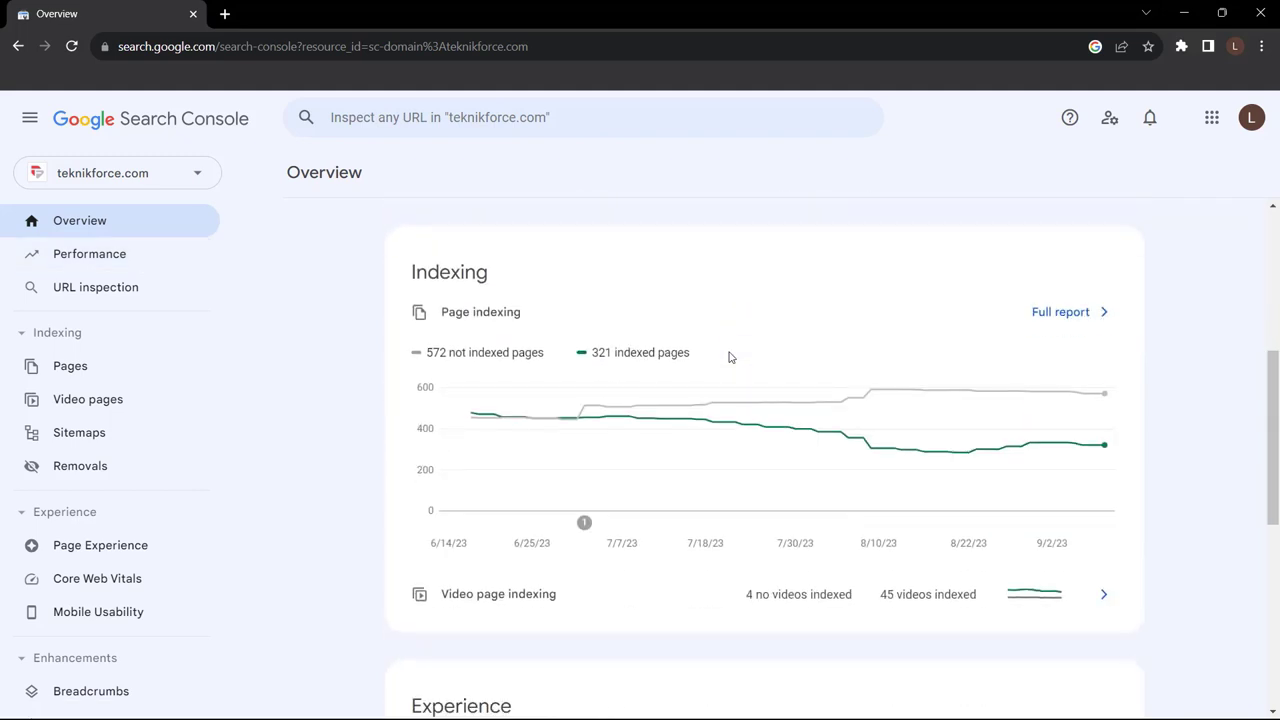
scroll(730, 357, down, 4)
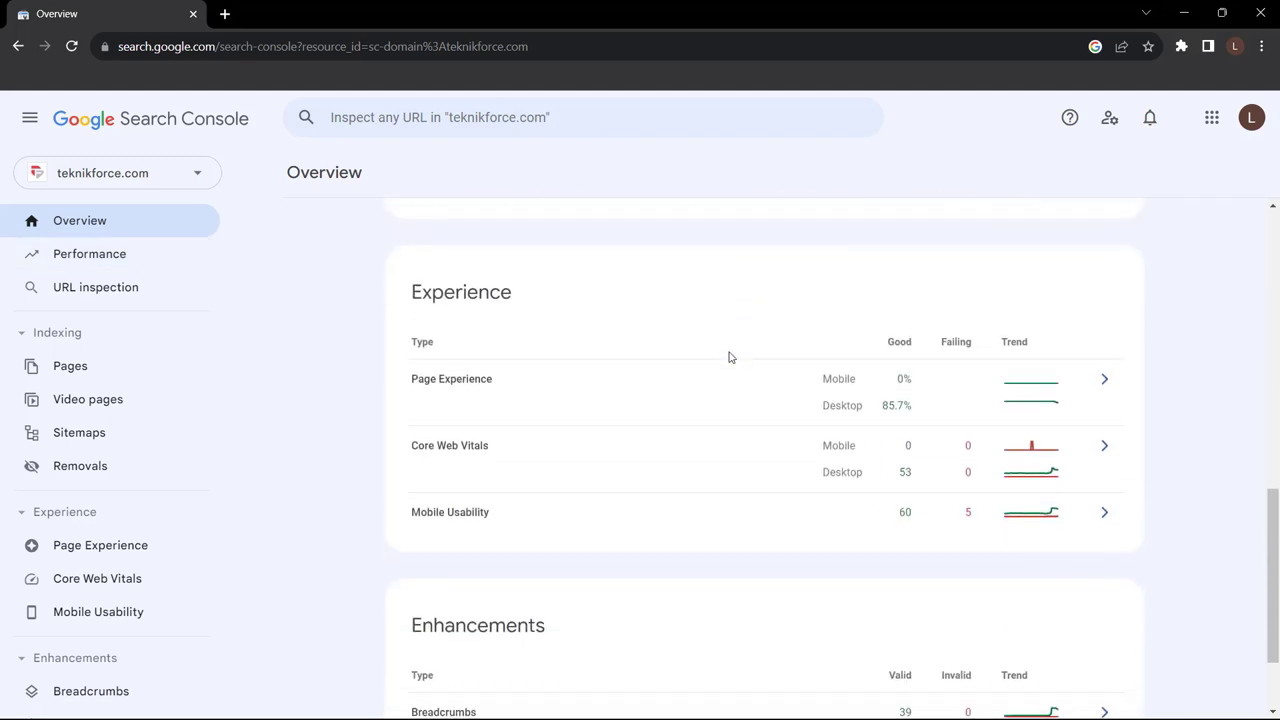
scroll(896, 487, down, 2)
scroll(893, 490, up, 10)
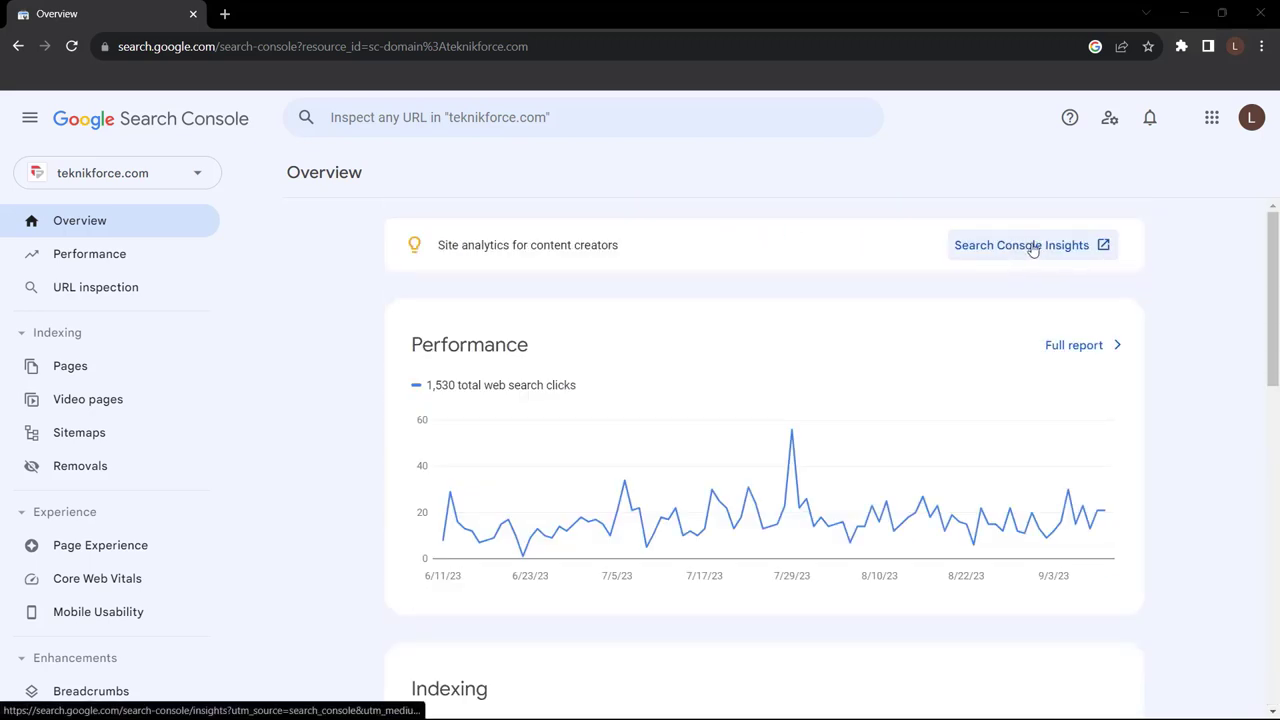
Step: Open Search Console Insights for teknikforce.com and examine its clicks chart, growing content and most popular content
click(1032, 248)
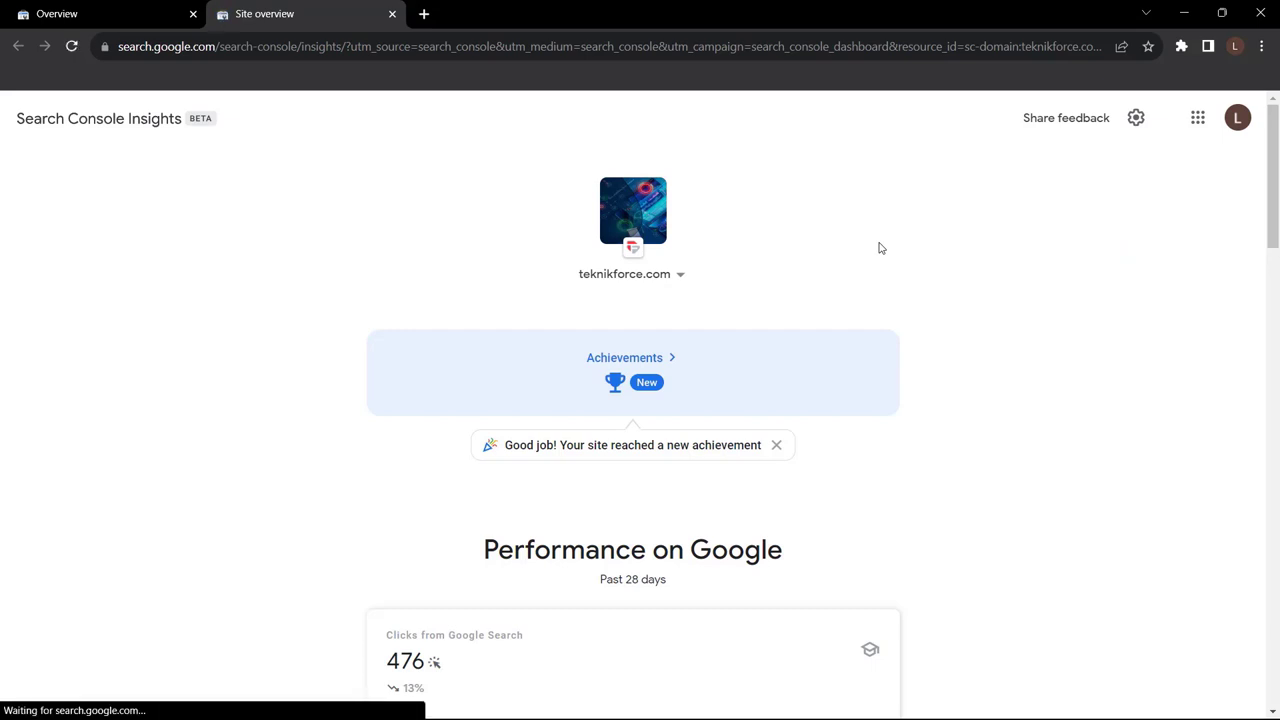
scroll(1012, 264, down, 4)
scroll(1012, 264, down, 1)
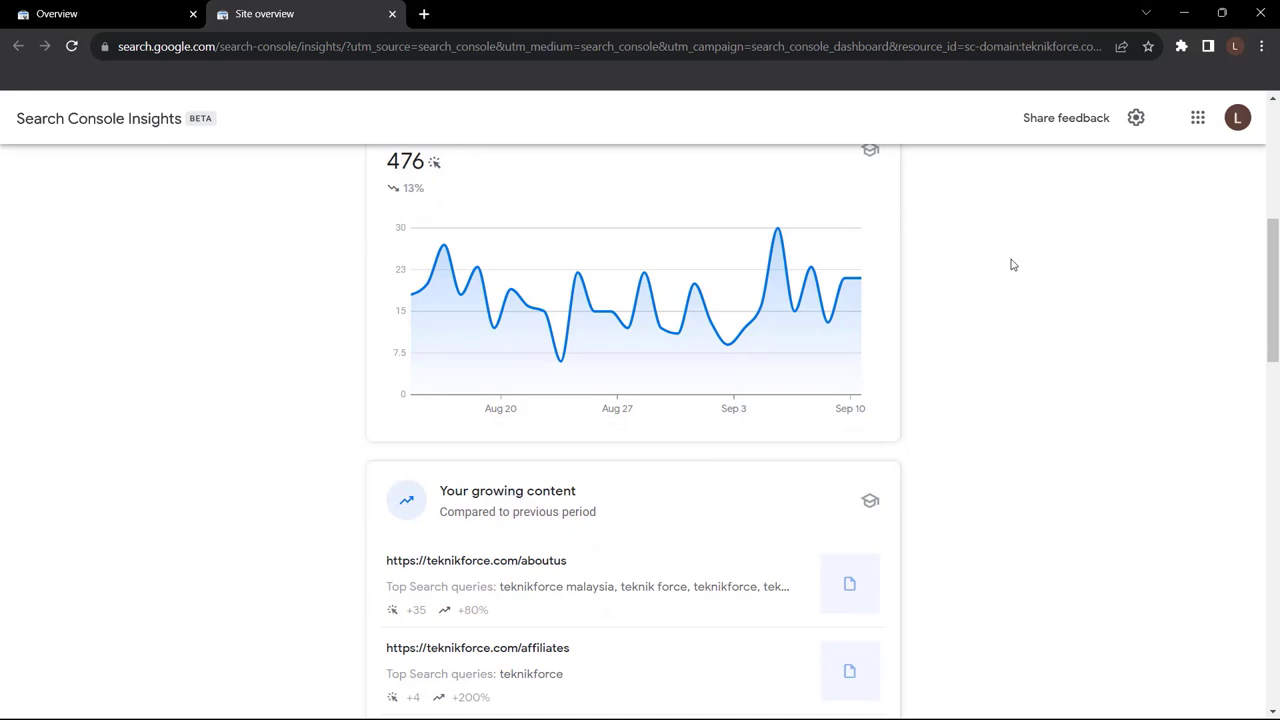
scroll(1012, 264, down, 5)
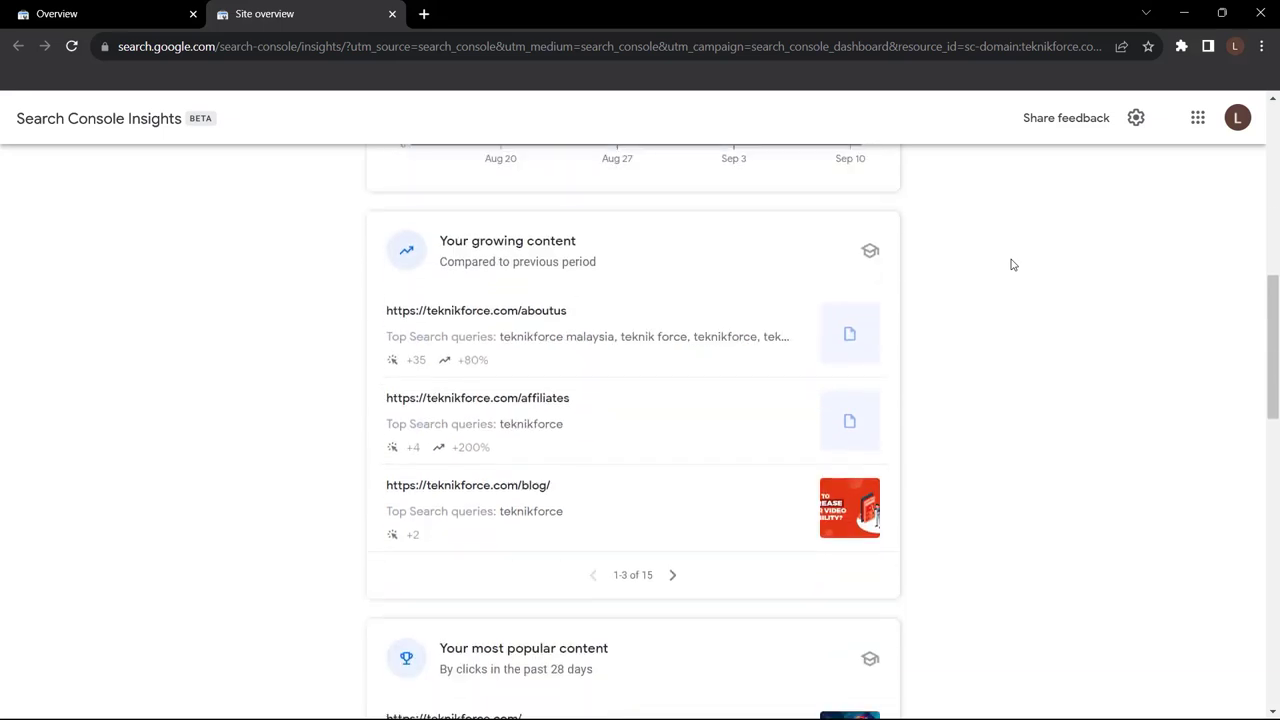
scroll(1012, 264, down, 1)
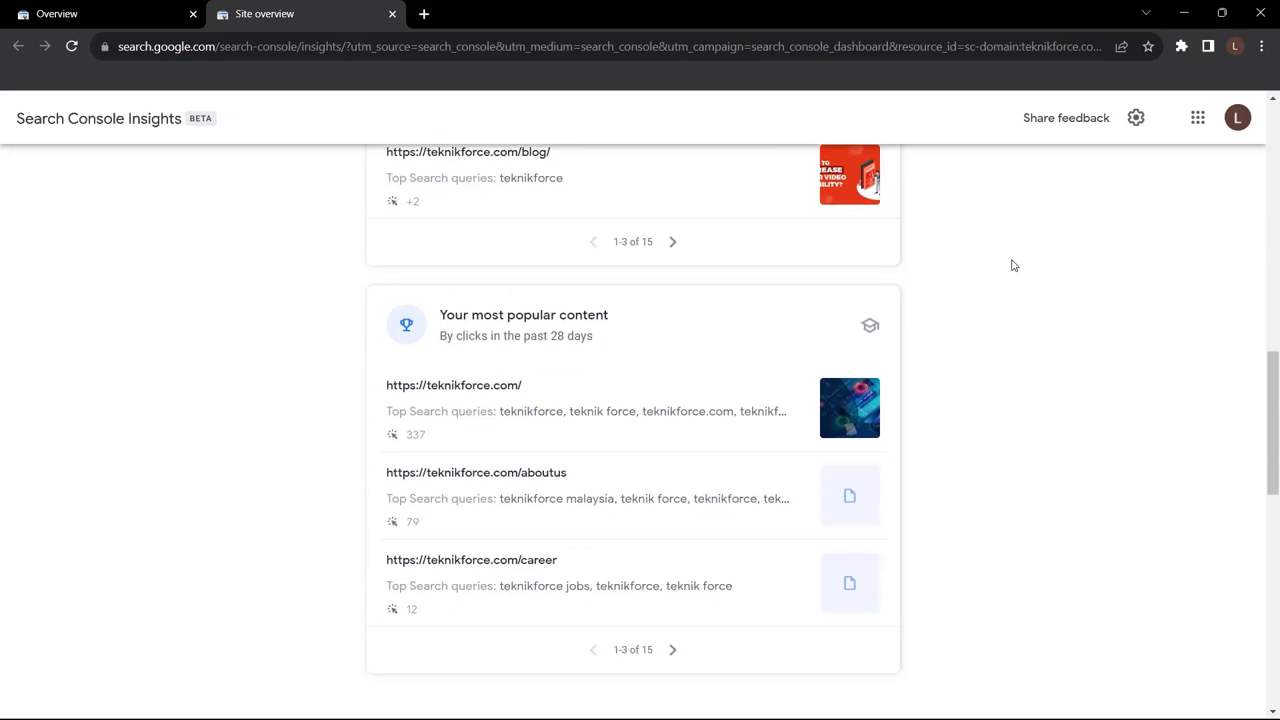
scroll(1012, 264, down, 6)
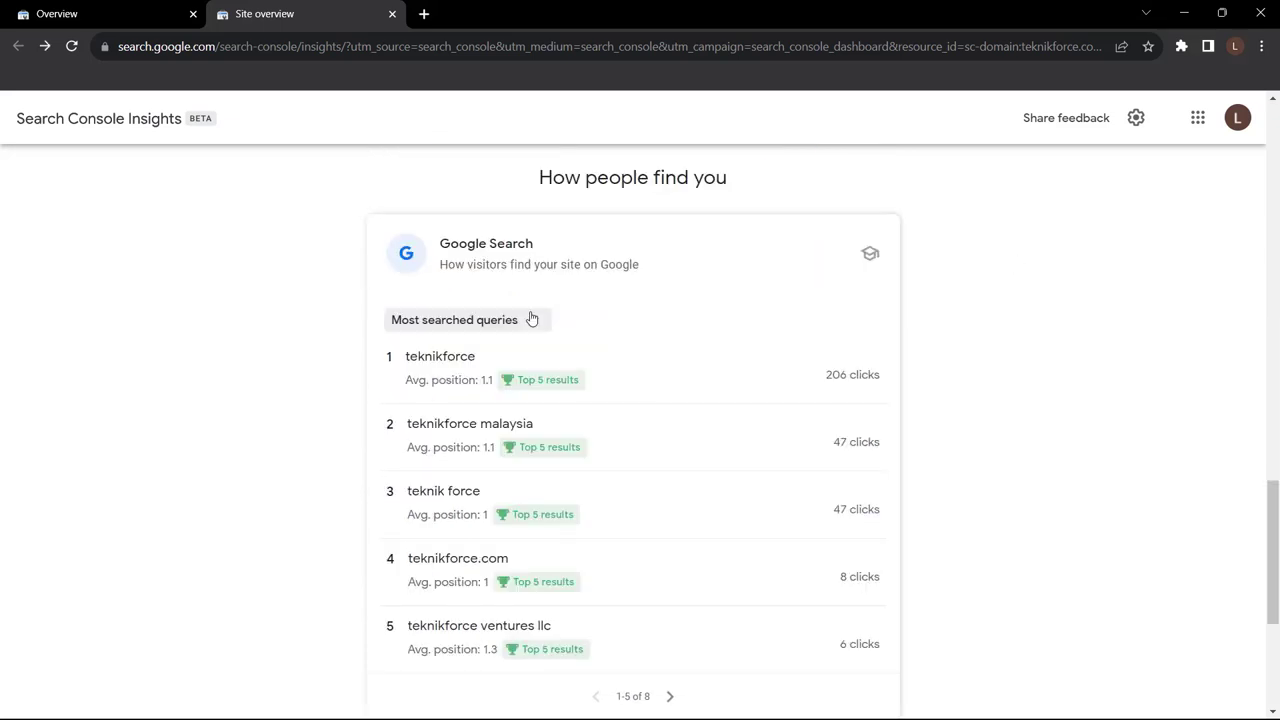
Step: View the most trending queries under How people find you, and return the list to the most searched queries
click(532, 319)
click(514, 403)
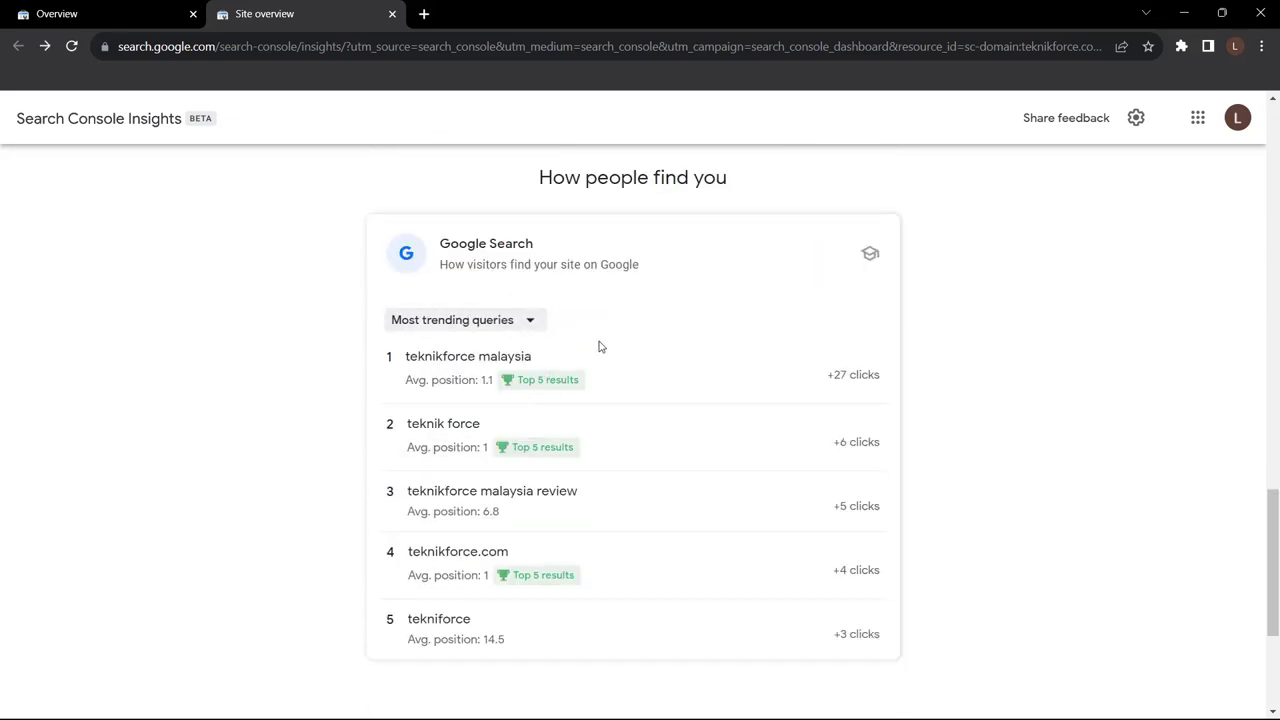
click(528, 320)
click(514, 356)
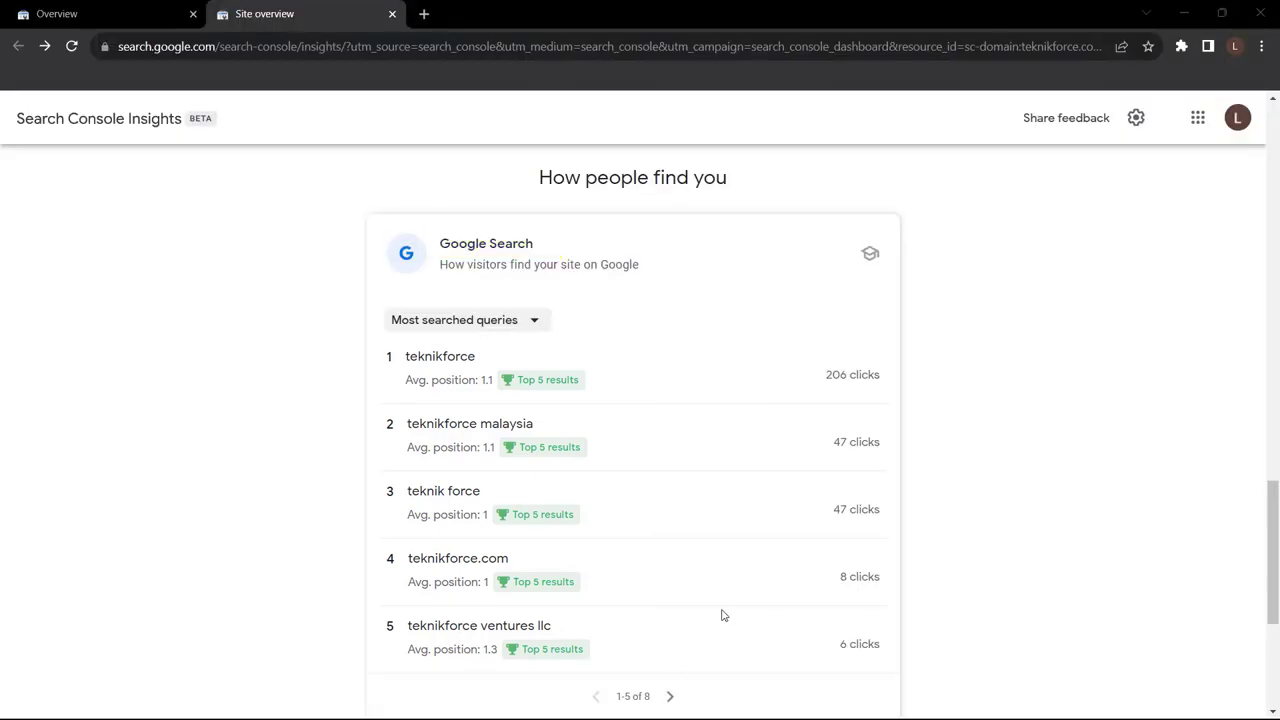
Step: Page through the remaining most searched queries in Insights and return to the first five
click(670, 696)
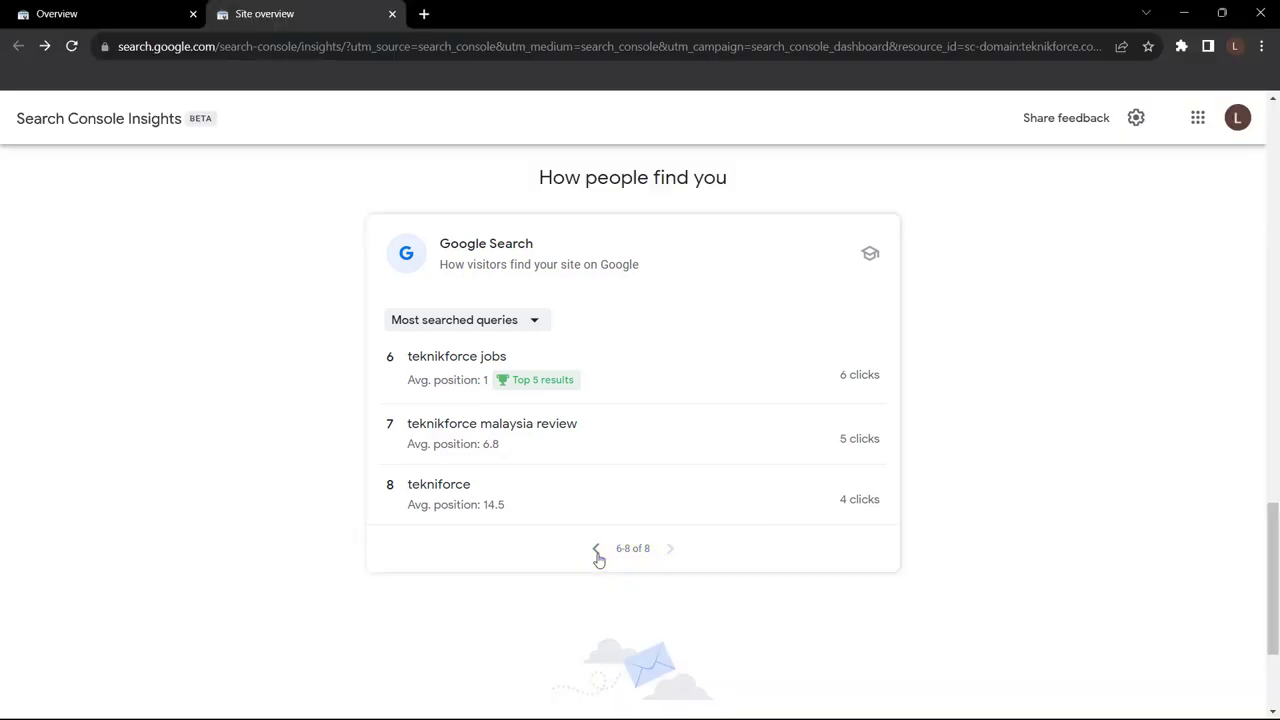
click(596, 549)
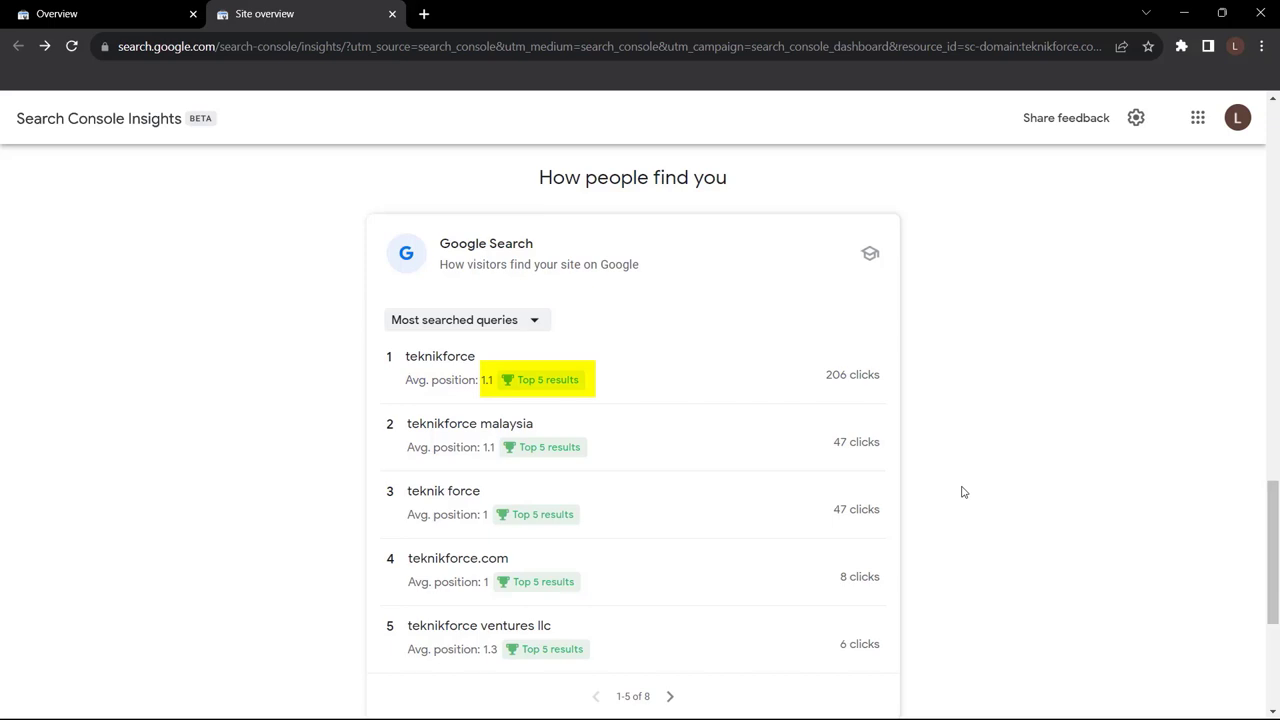
Step: Return to the Search Console property, open its Performance report, and view the search type options, keeping Web
click(50, 12)
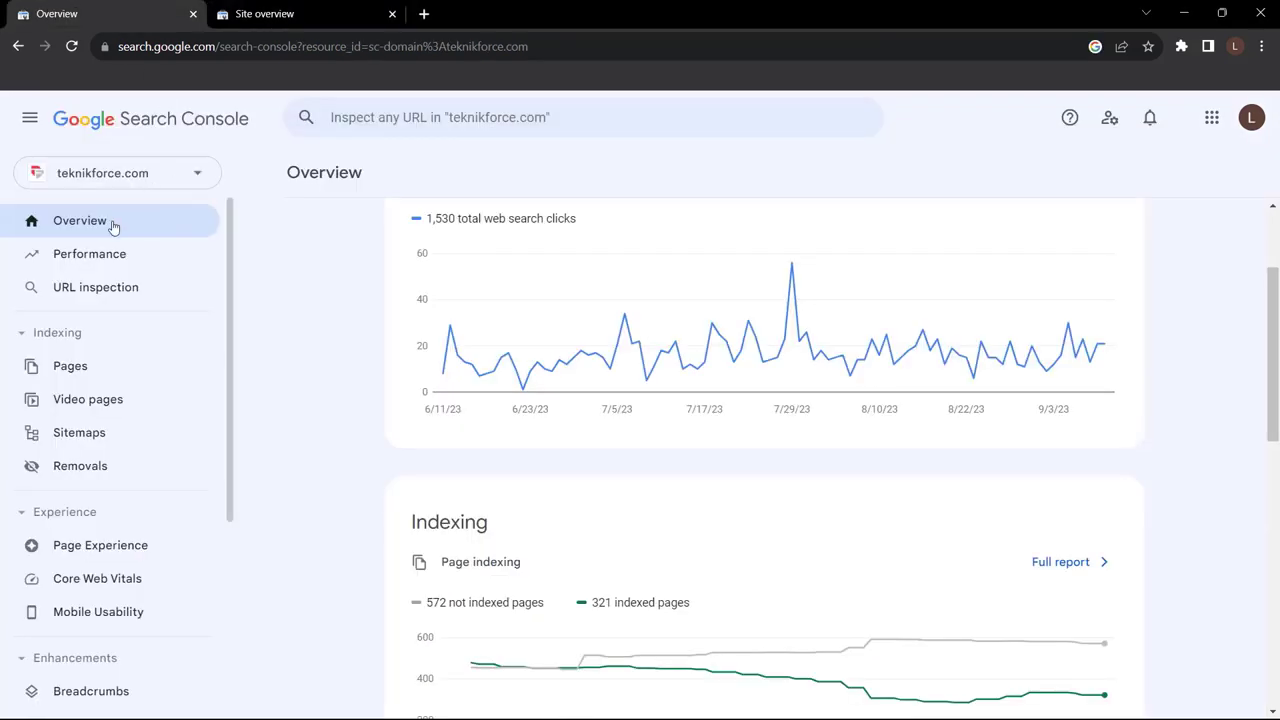
click(102, 262)
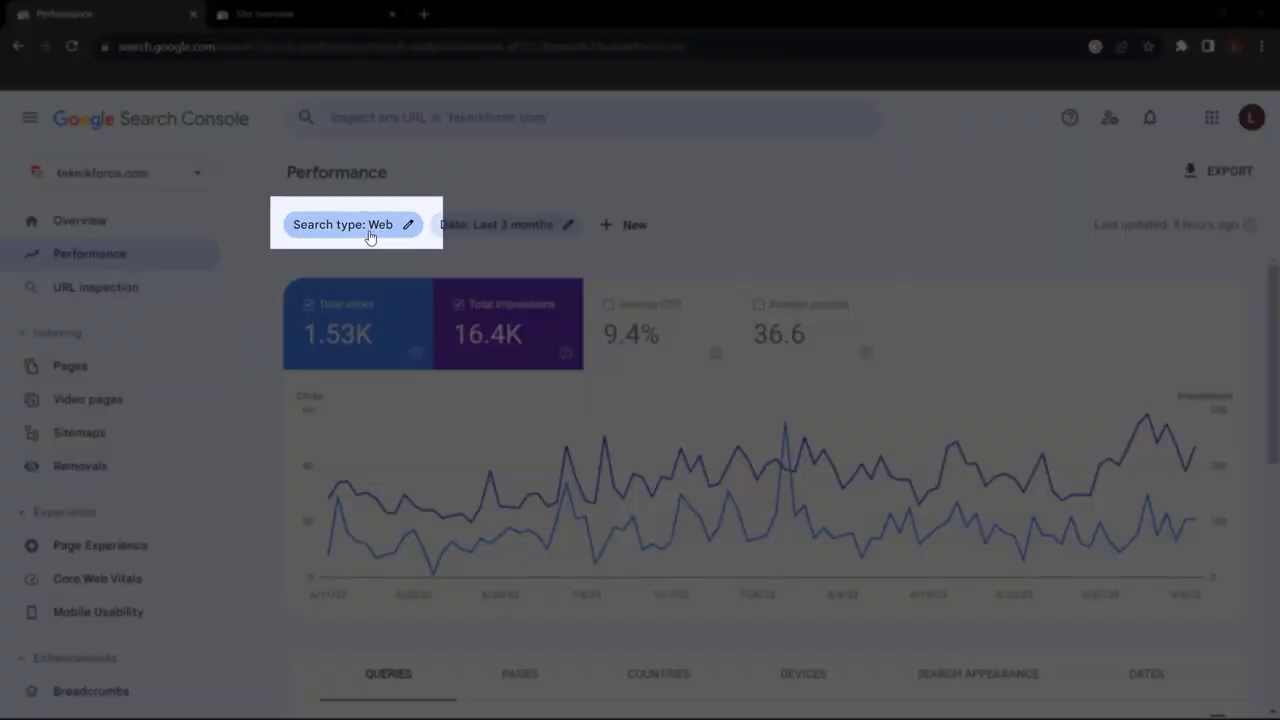
click(370, 236)
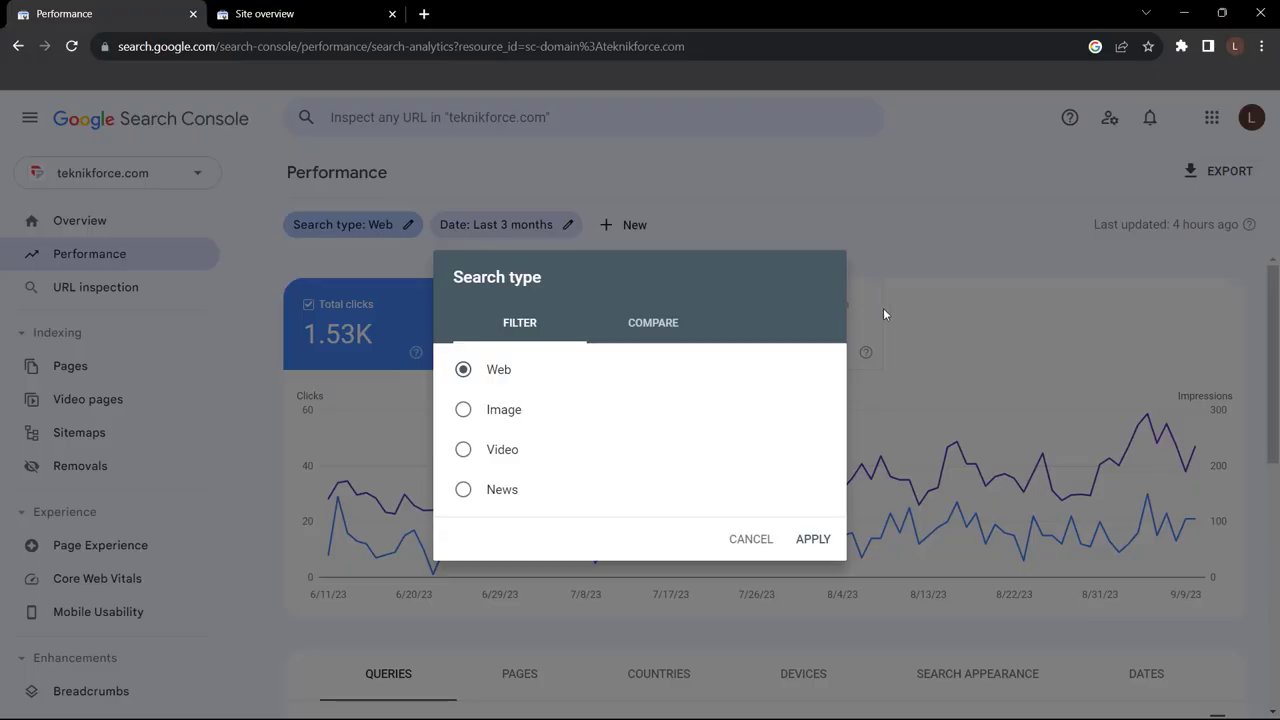
click(903, 374)
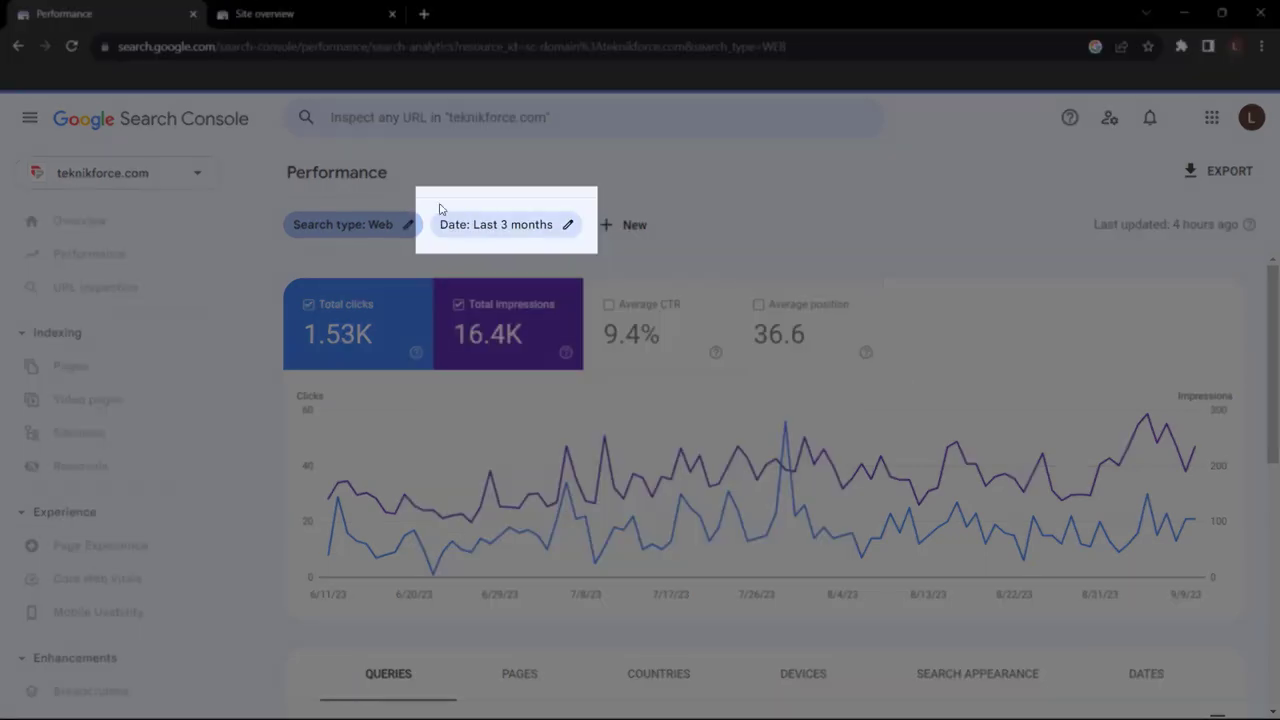
Step: Compare the last 3 months to the previous period in the Performance report and check total clicks for both periods
click(498, 226)
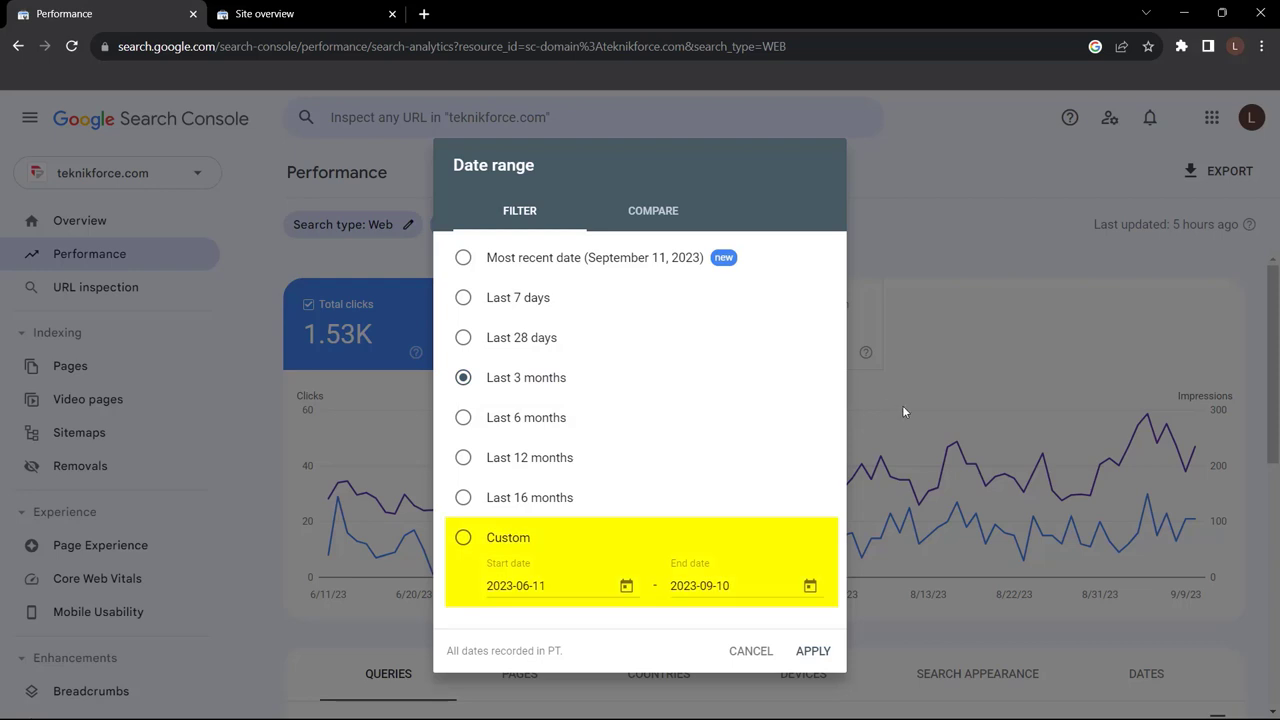
click(700, 210)
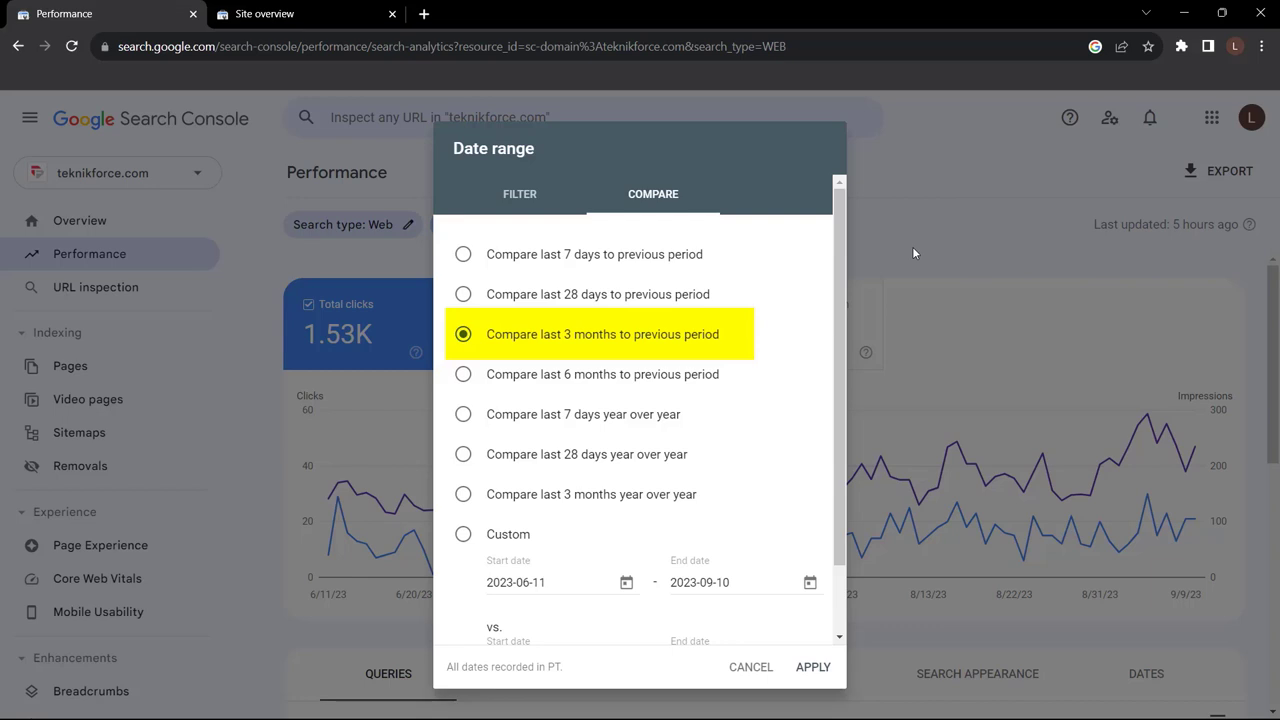
scroll(932, 323, down, 1)
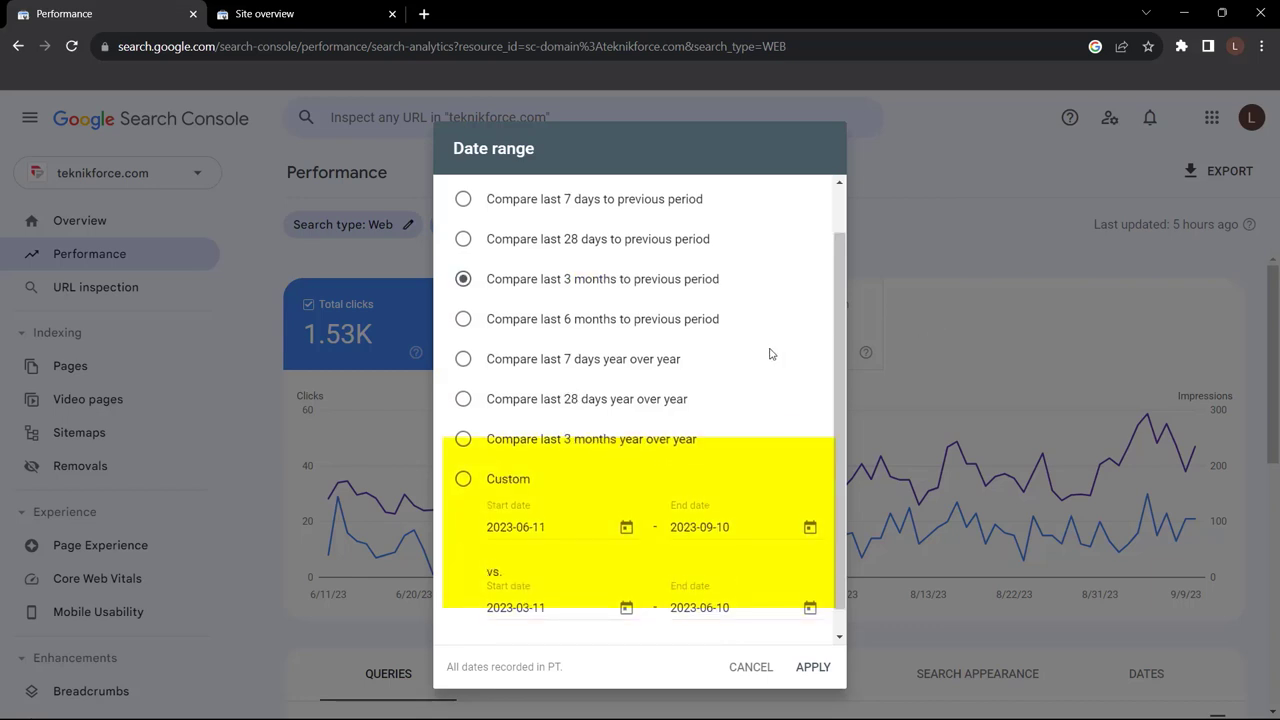
scroll(925, 350, down, 1)
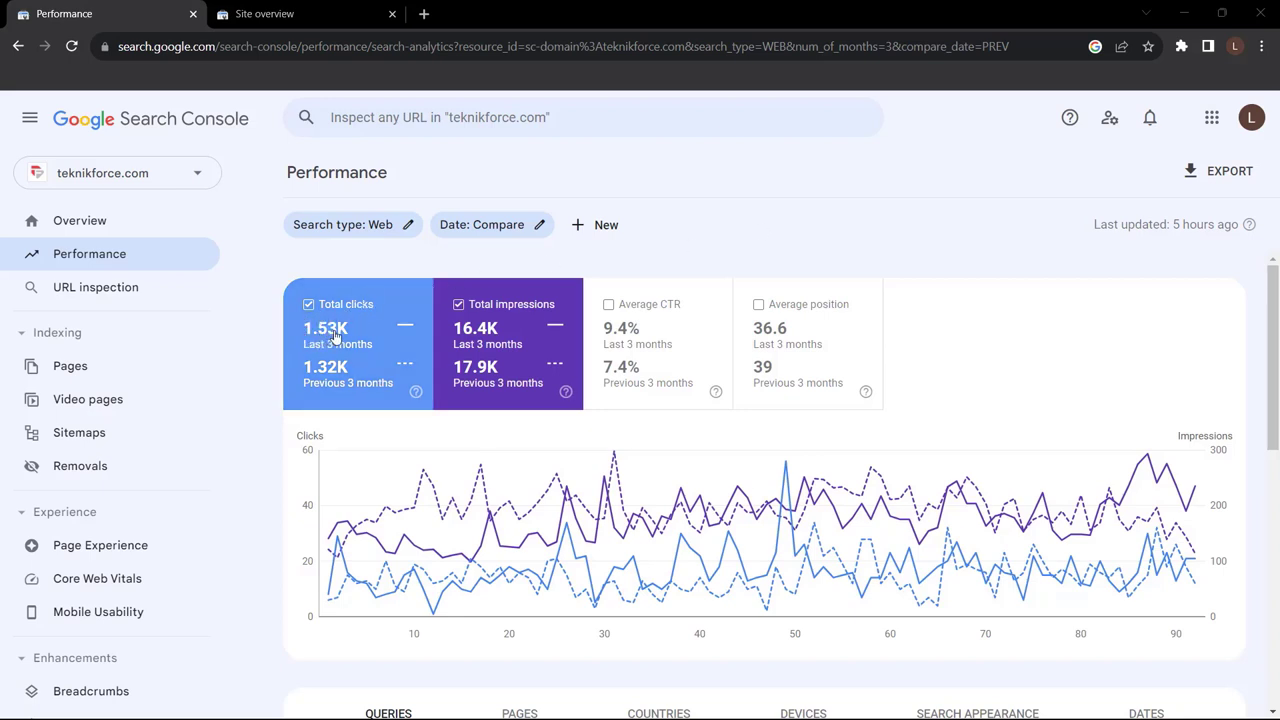
mouse_move(337, 370)
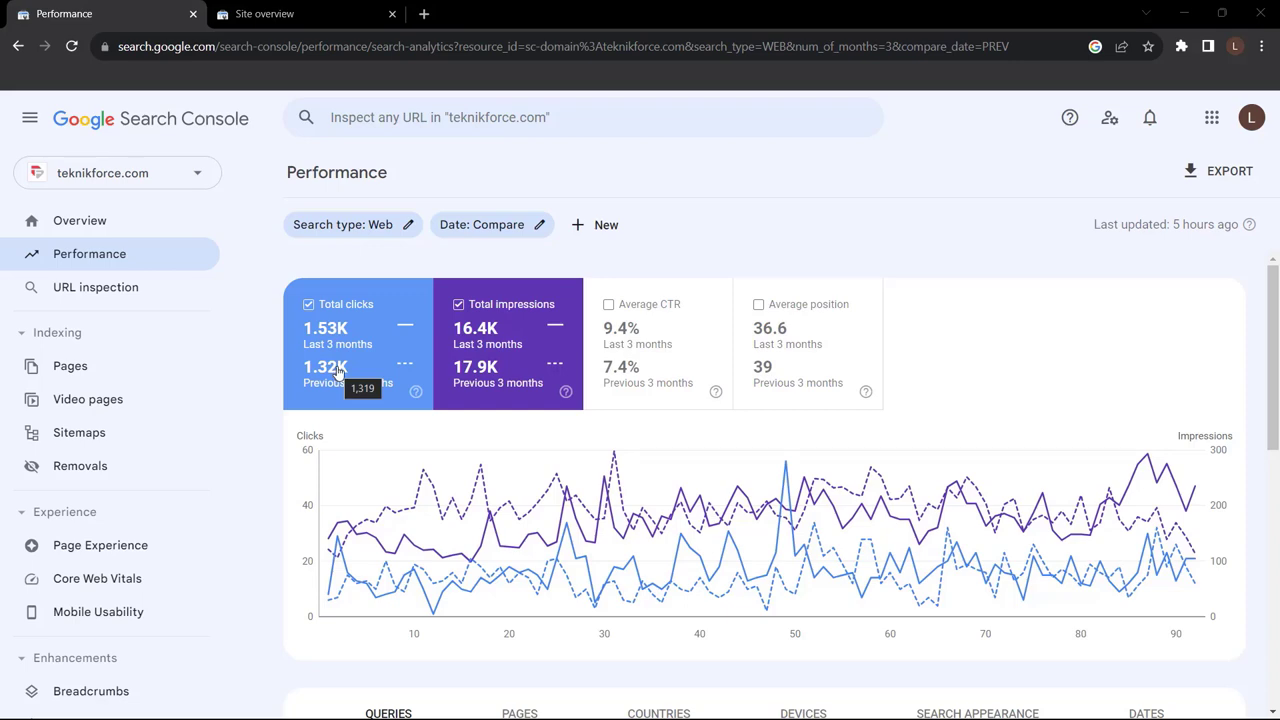
Step: Replace the date comparison with a plain date filter for the last 3 months
click(537, 224)
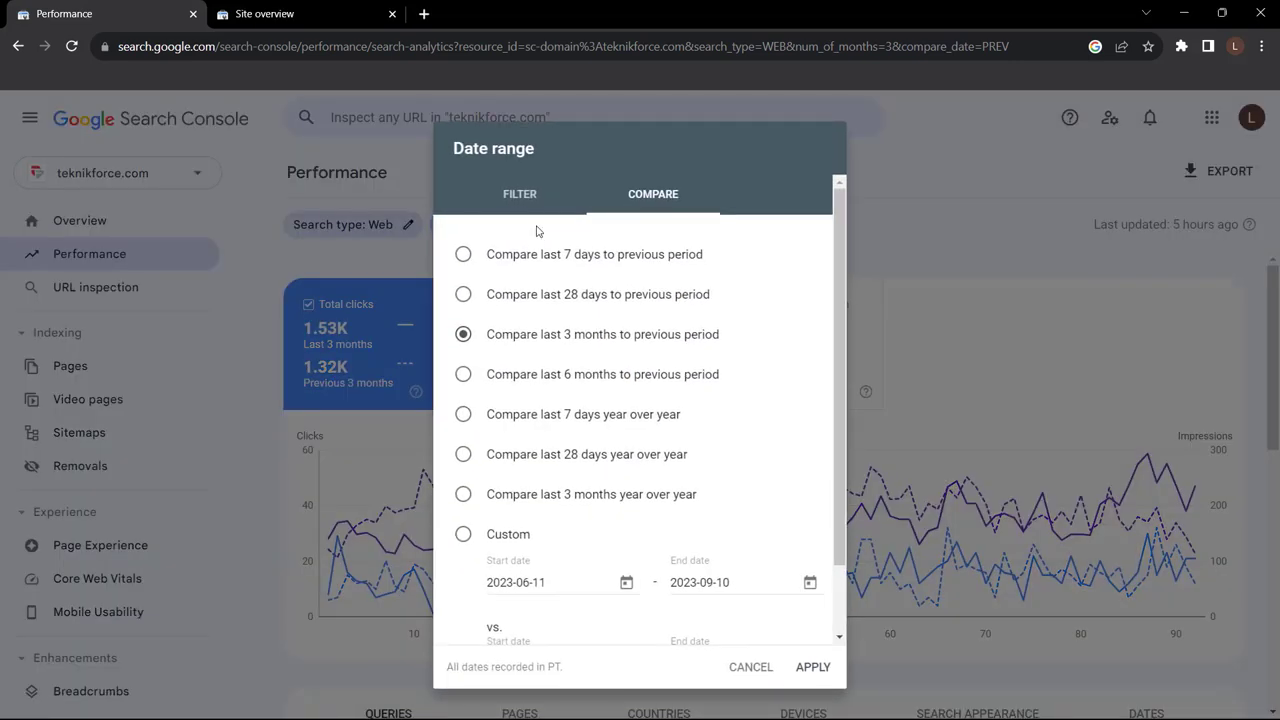
click(519, 200)
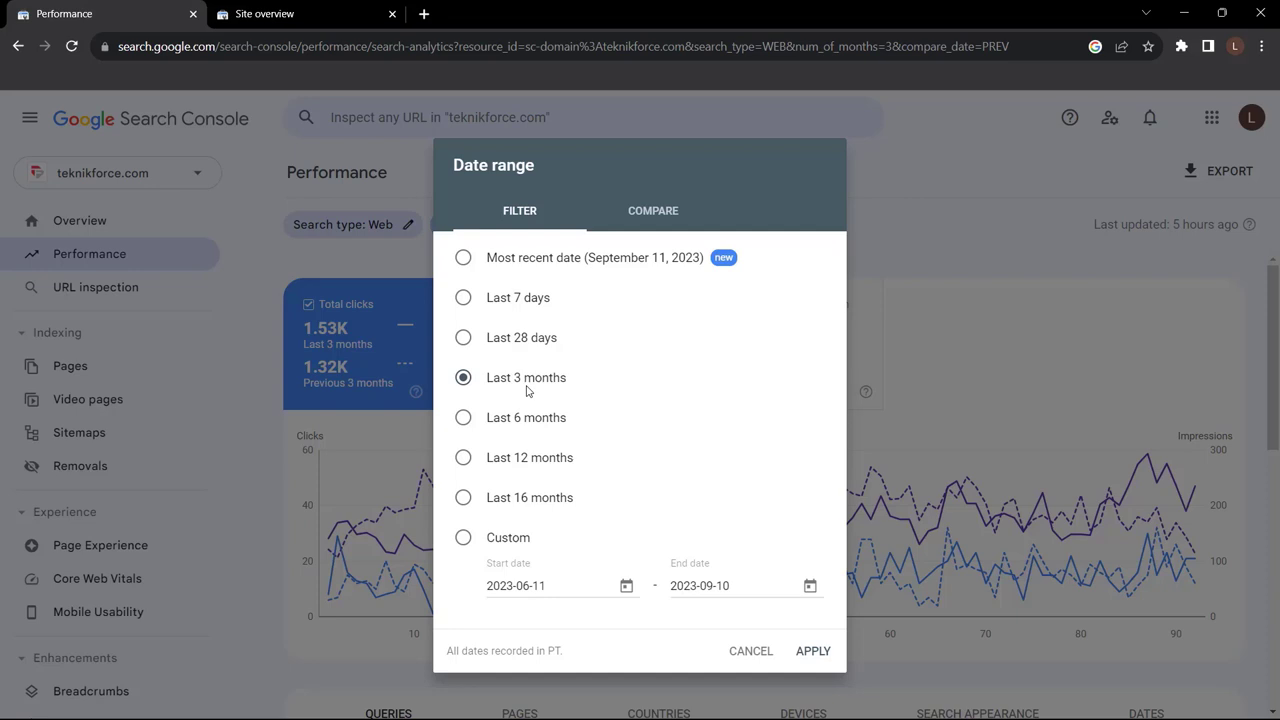
key(Return)
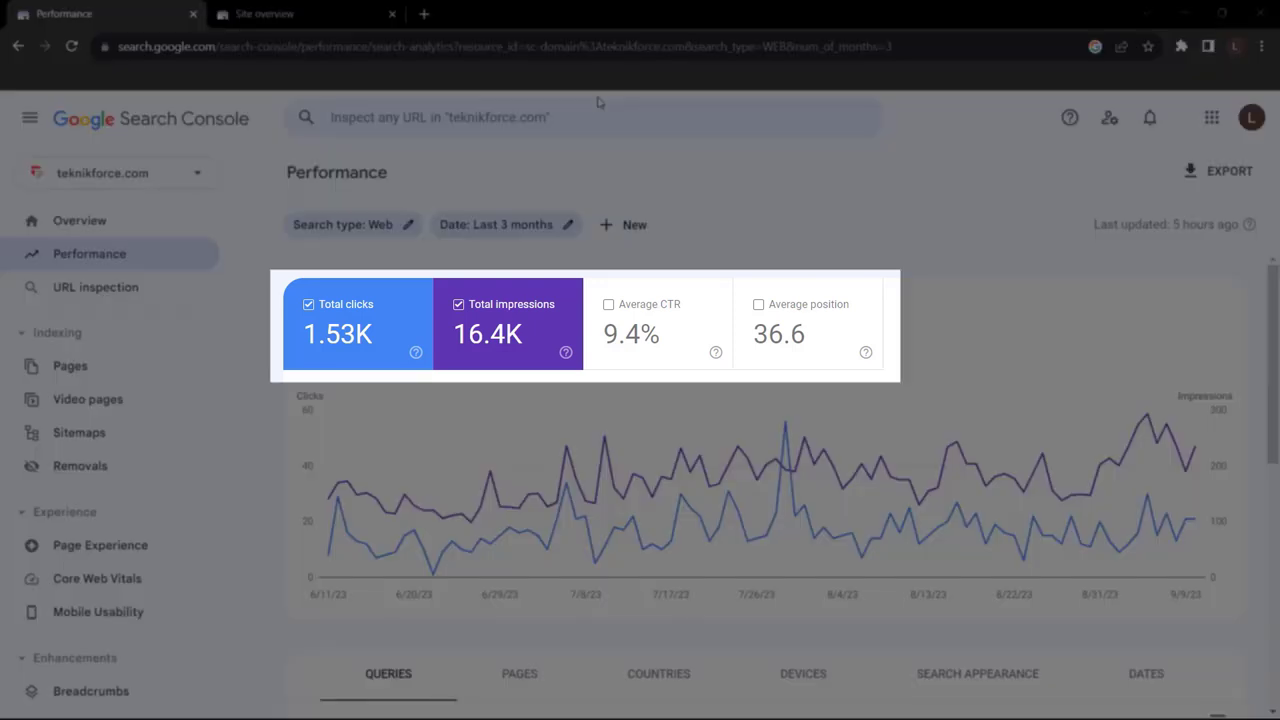
Step: Add Average CTR and Average position to the performance chart and review the metric totals
click(693, 332)
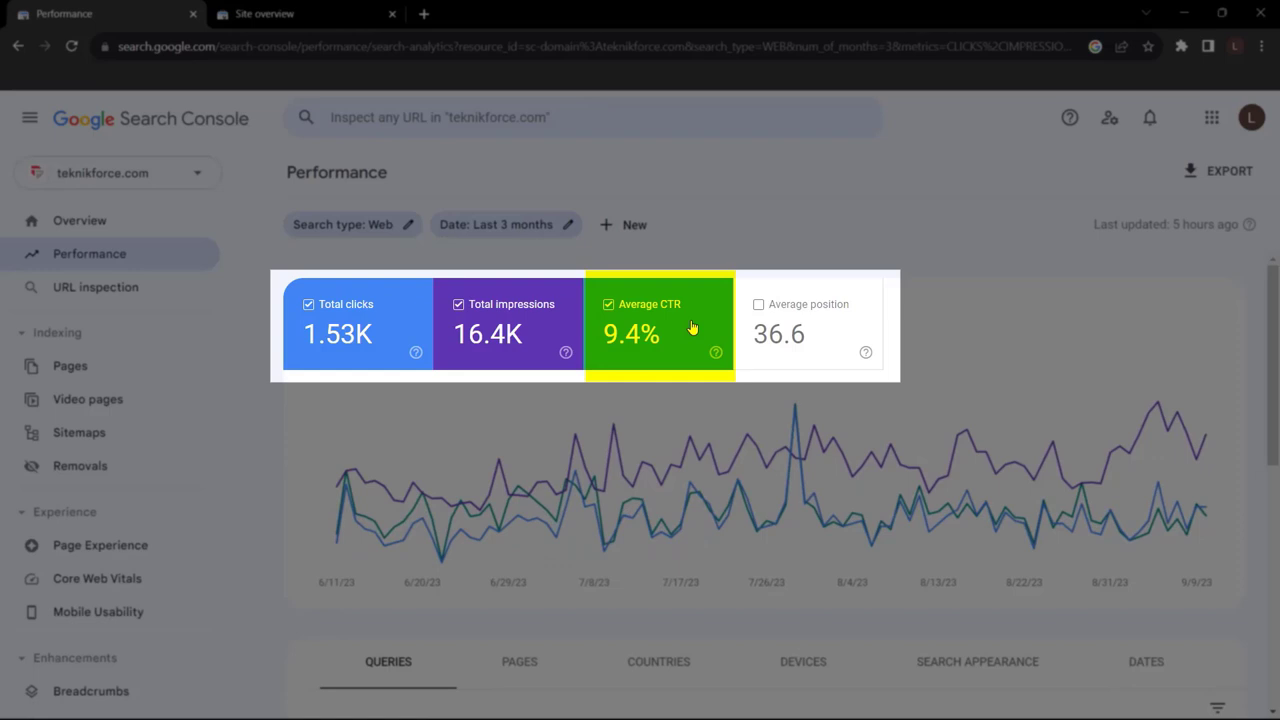
click(829, 354)
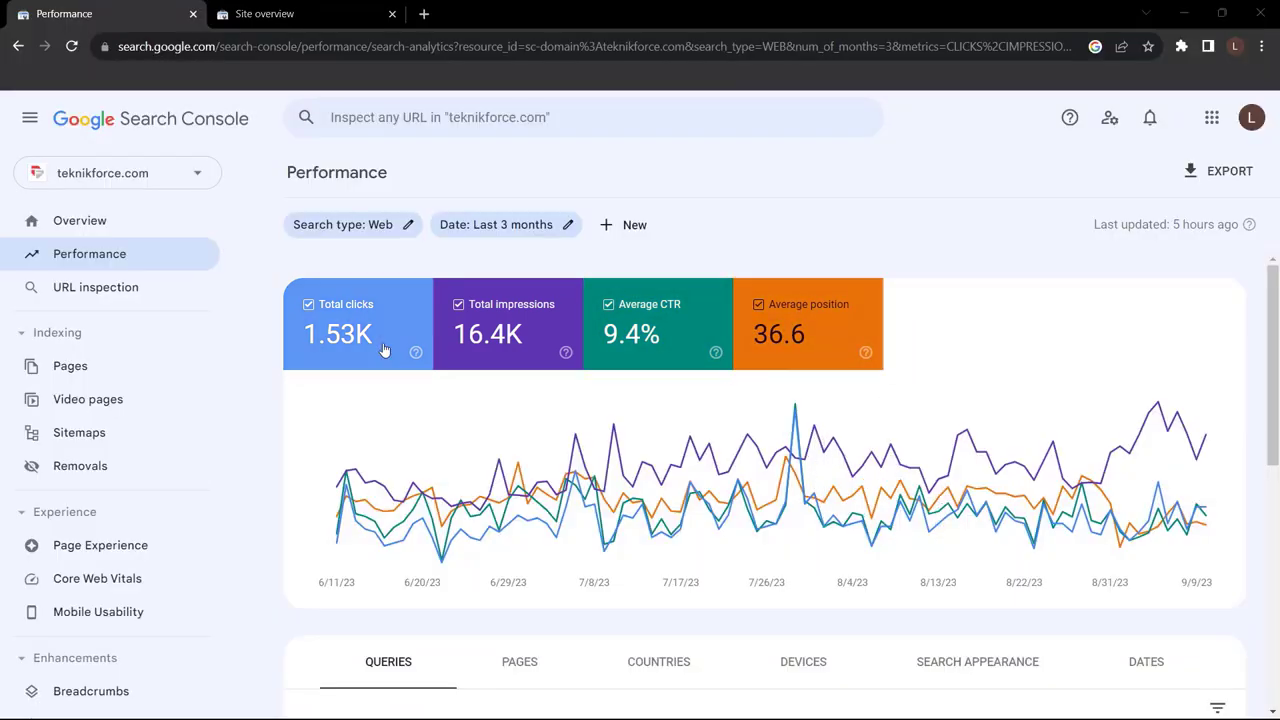
mouse_move(384, 350)
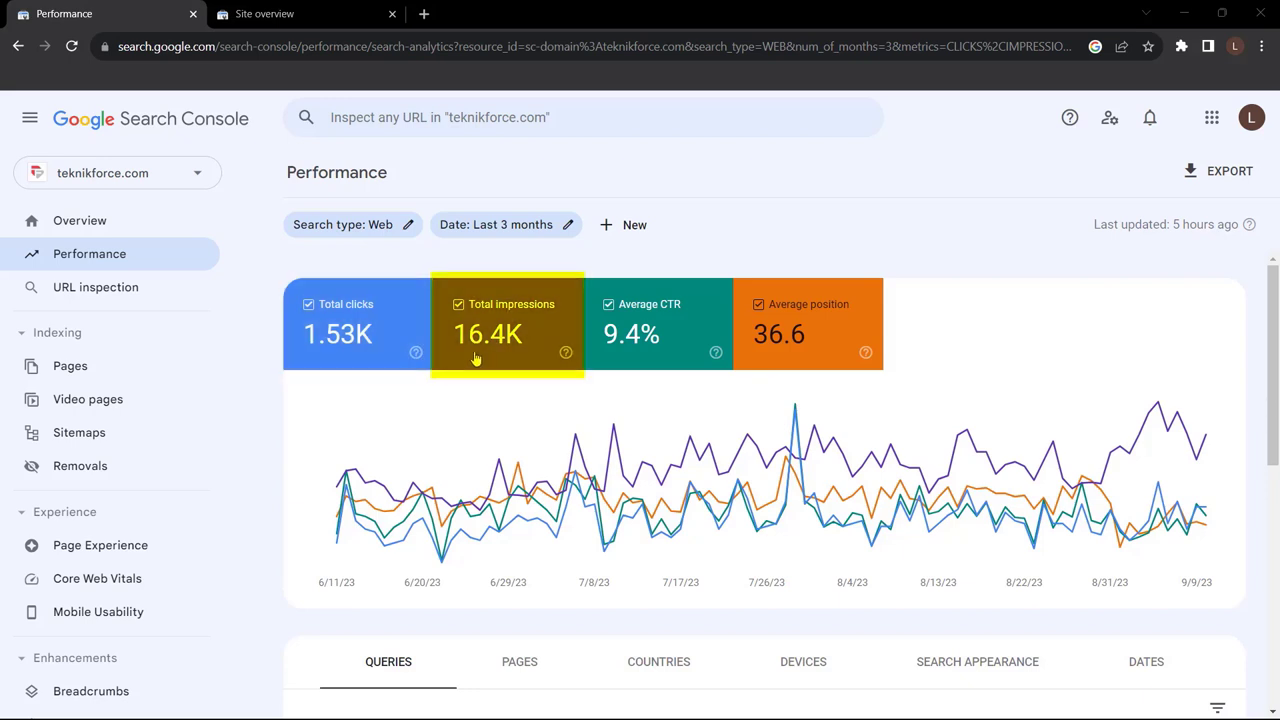
mouse_move(505, 357)
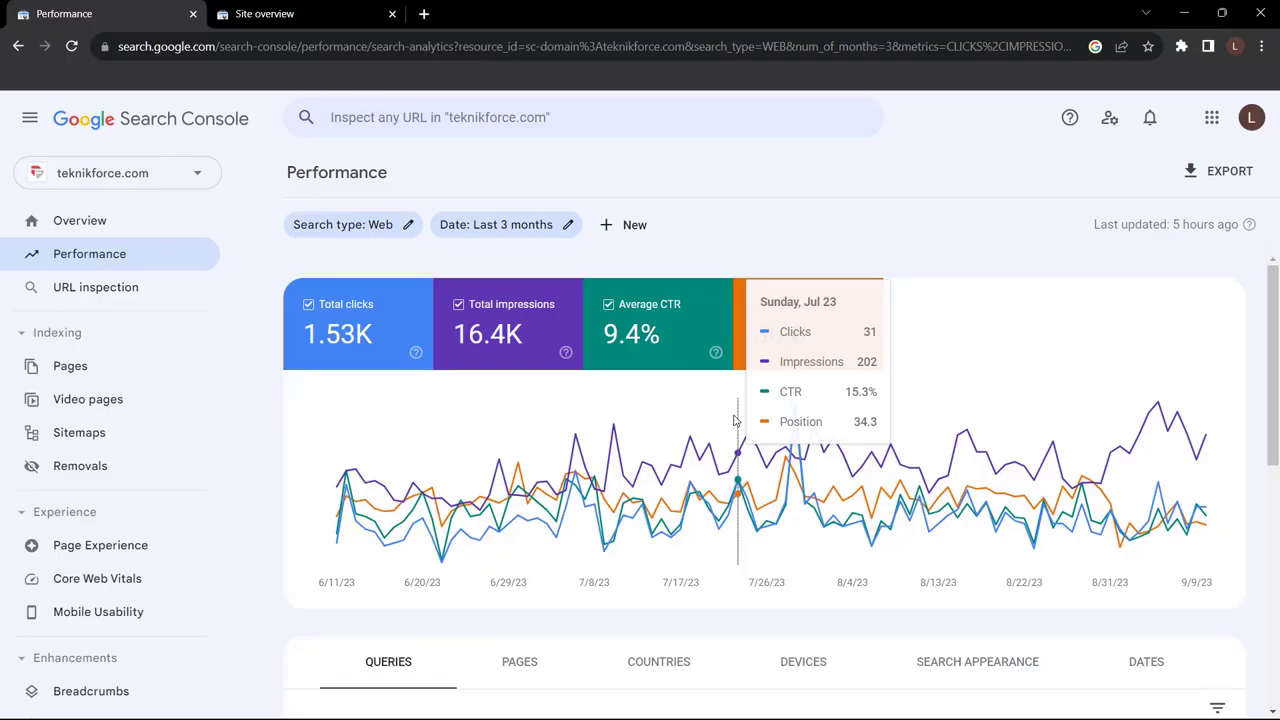
Step: Examine the performance breakdowns by pages, countries and devices, and return to the top queries
scroll(734, 420, down, 4)
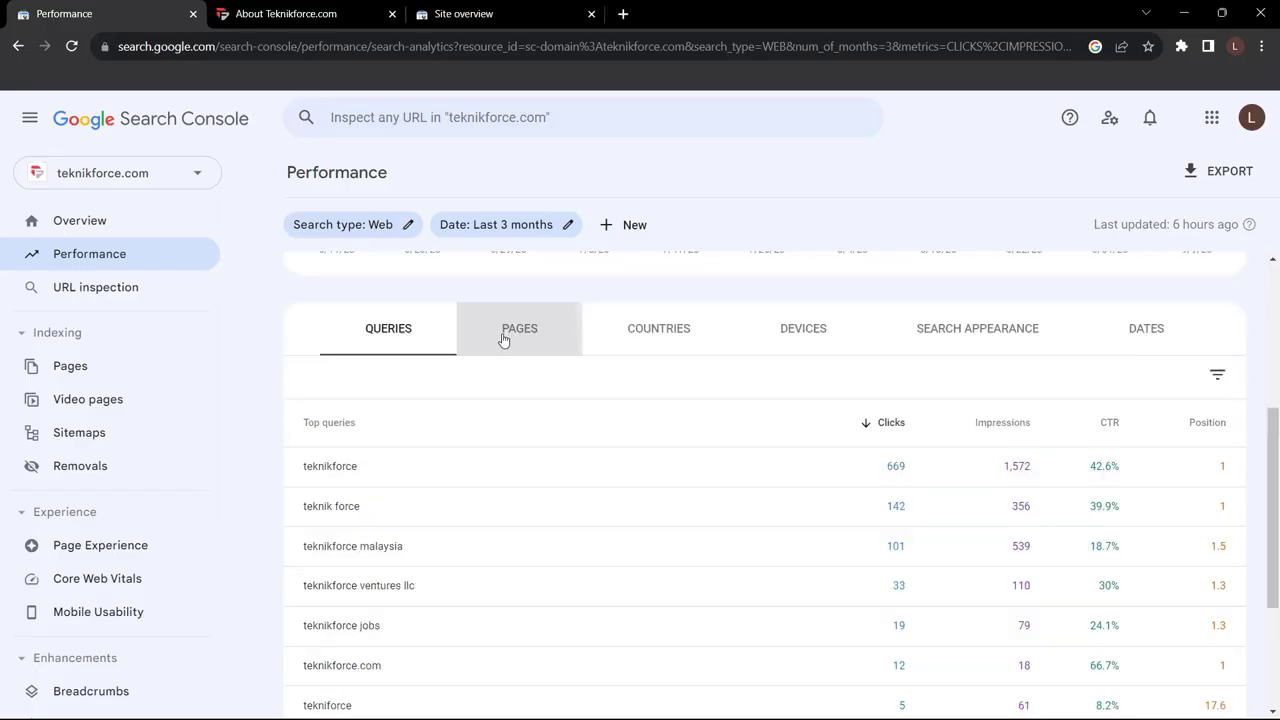
click(527, 342)
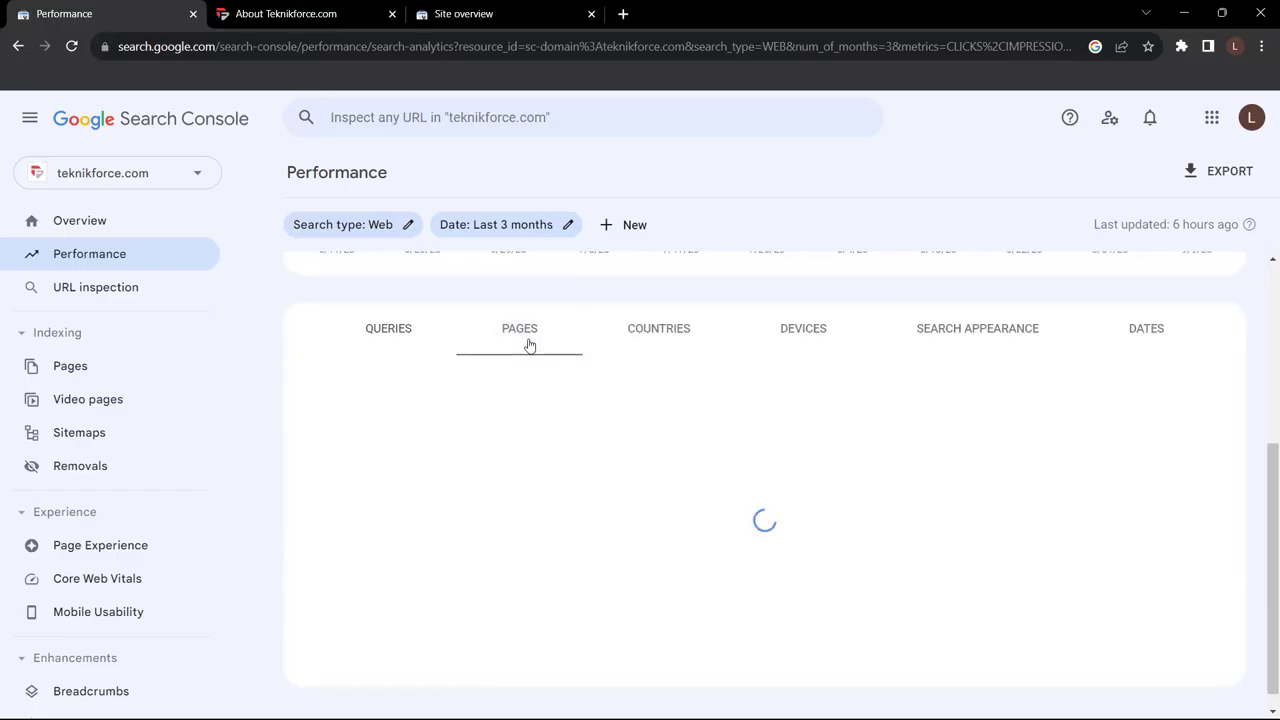
scroll(527, 343, down, 1)
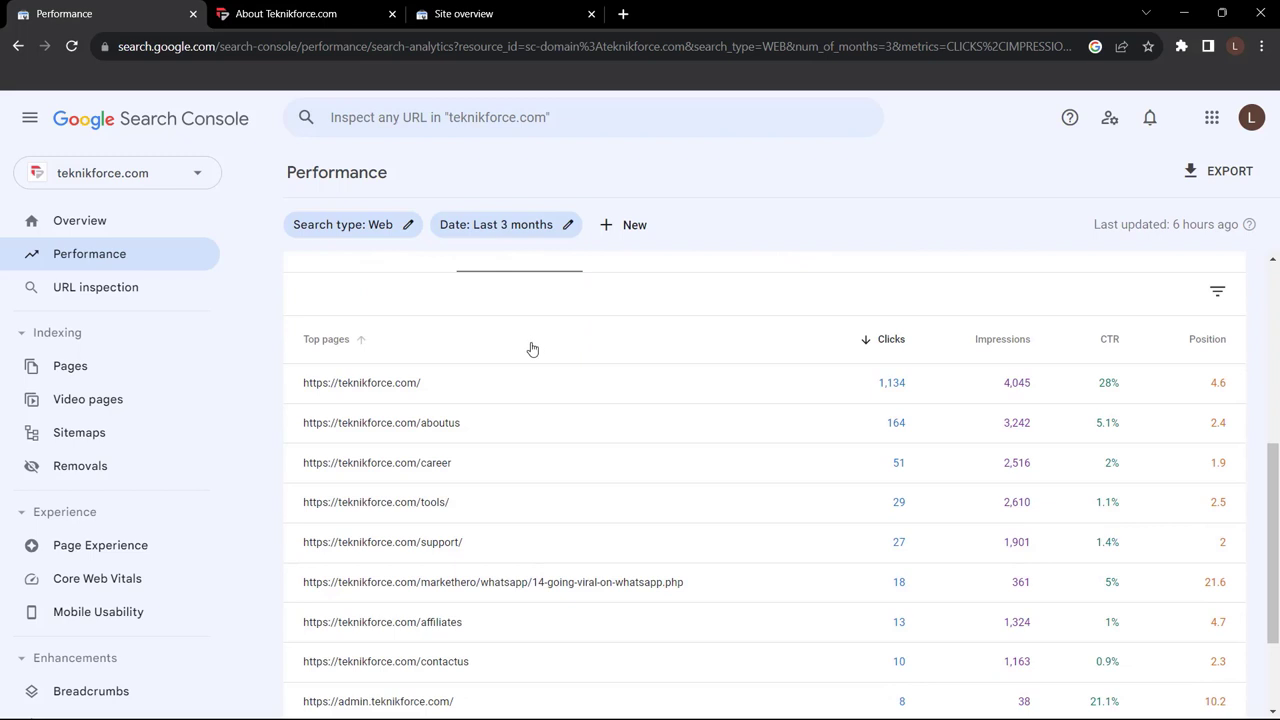
scroll(600, 320, up, 1)
click(648, 300)
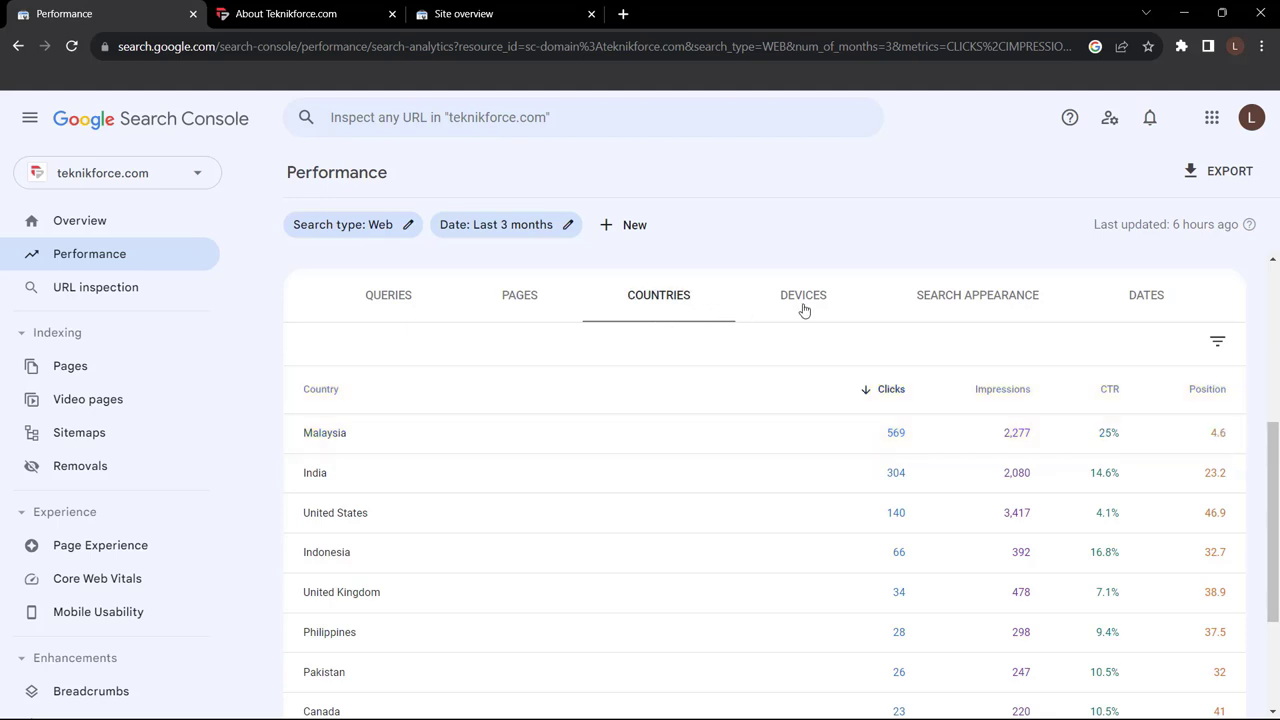
click(803, 305)
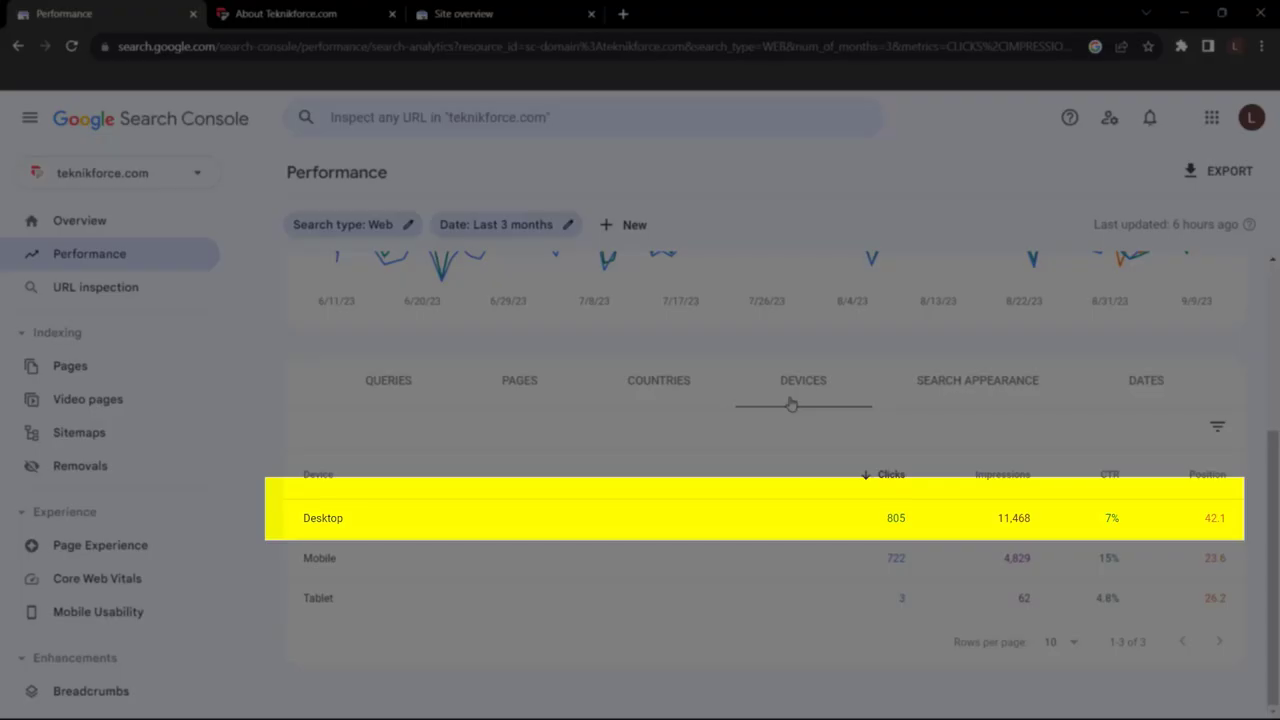
click(400, 358)
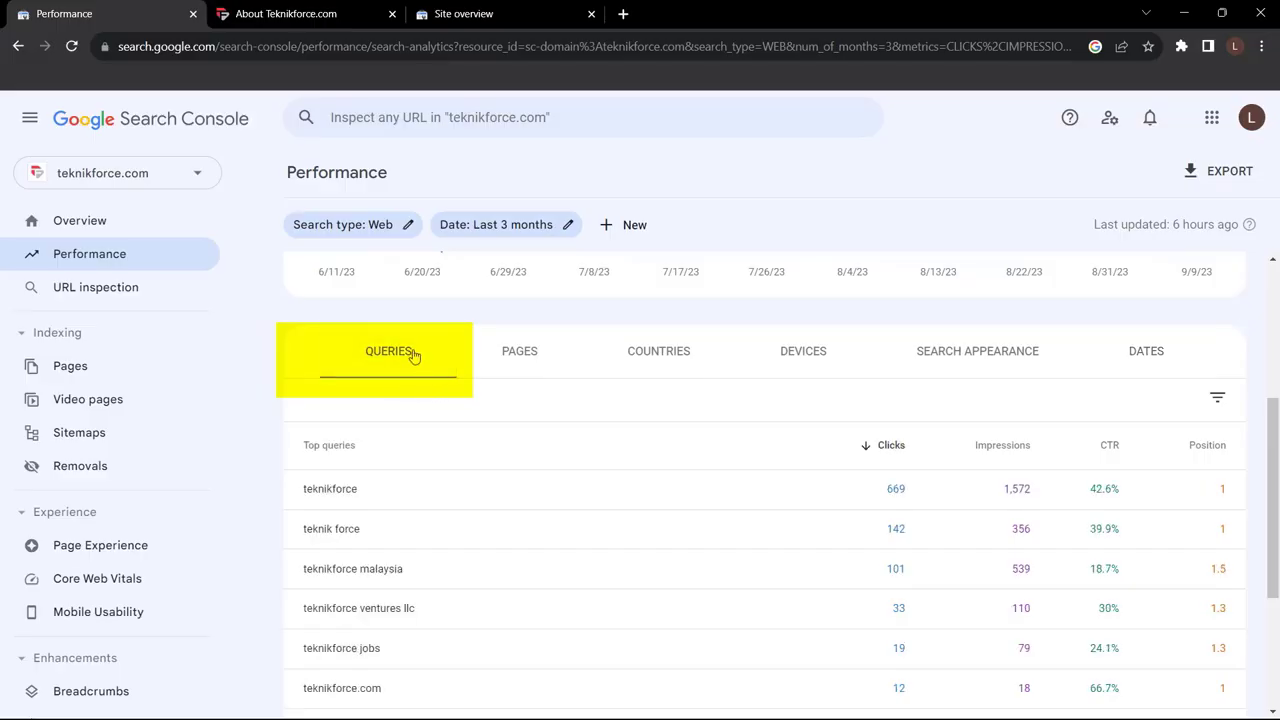
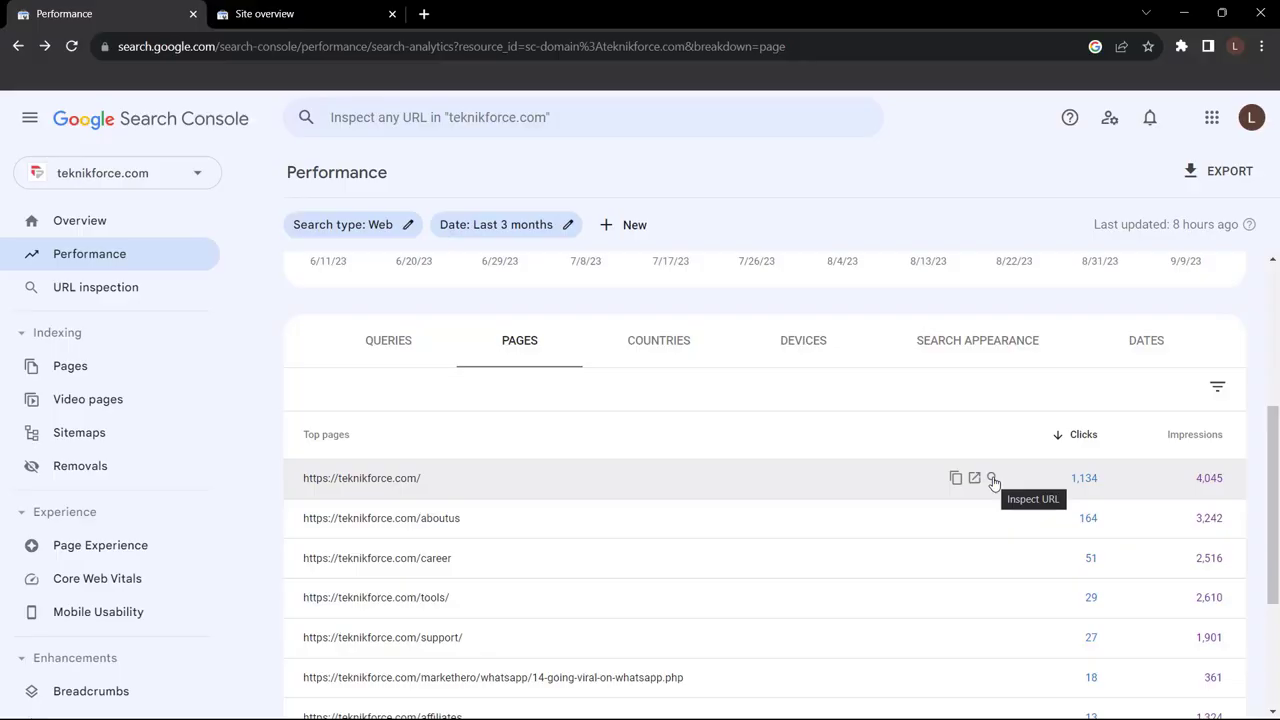
click(992, 479)
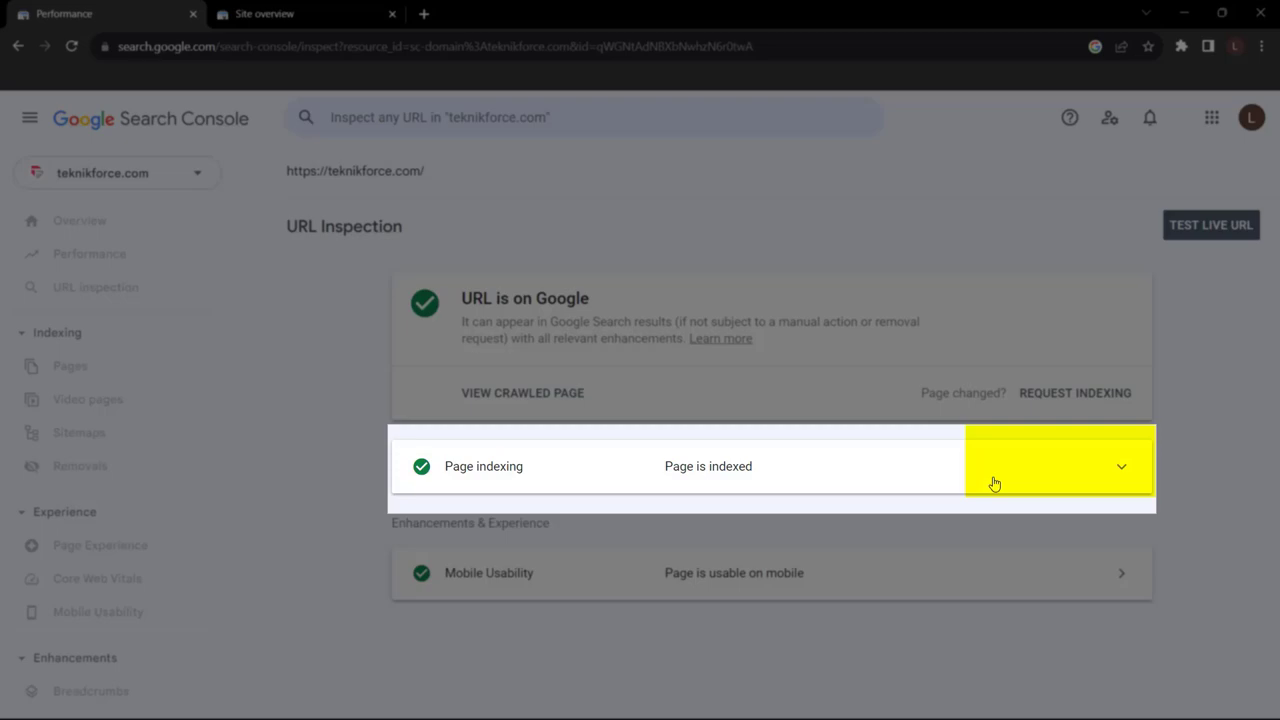
click(995, 483)
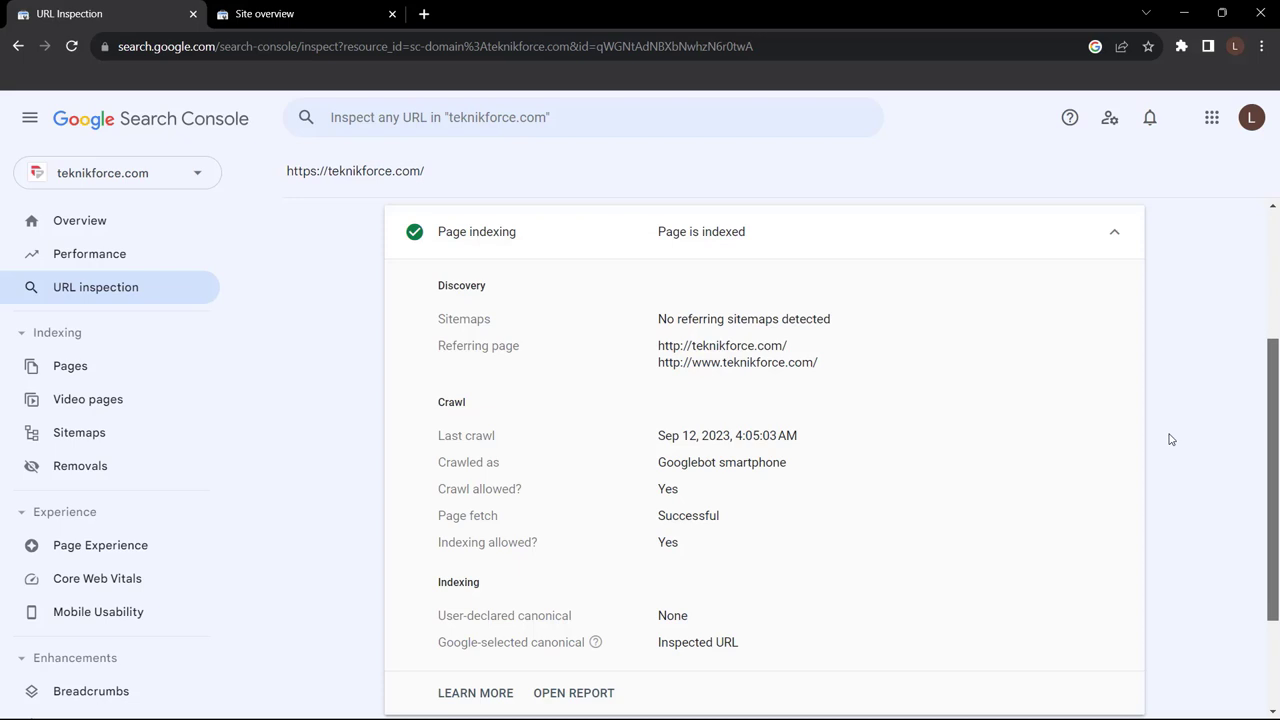
scroll(1185, 450, down, 2)
scroll(1200, 470, up, 2)
scroll(1157, 615, down, 2)
Step: Open the inspected URL's Mobile Usability details, view the crawled page's HTML, close it, and expand the crawl details
click(1121, 645)
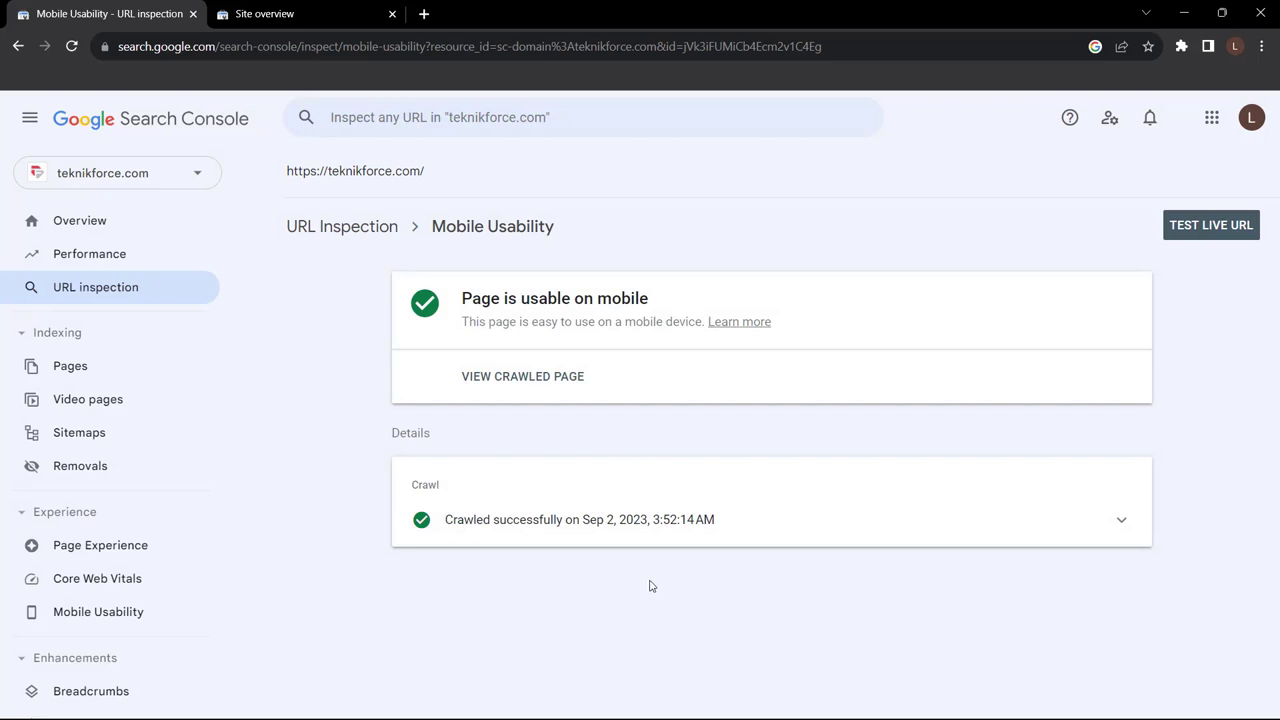
click(493, 381)
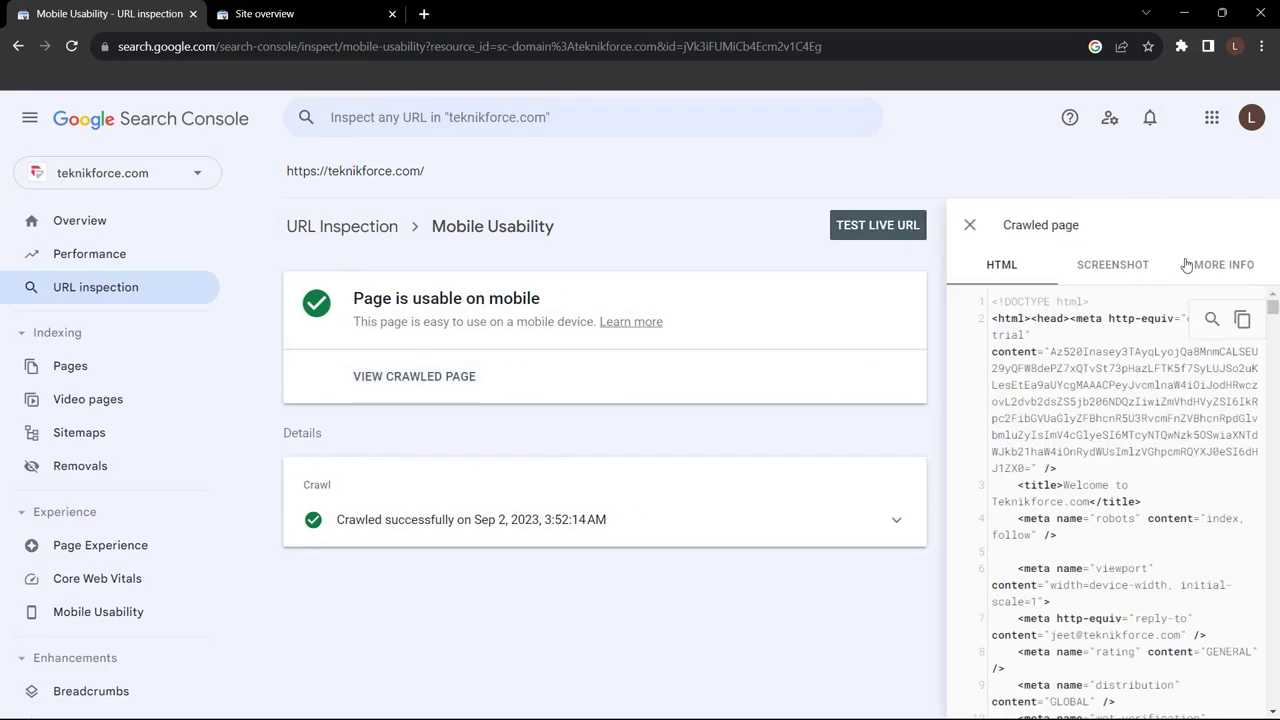
click(971, 221)
click(1124, 537)
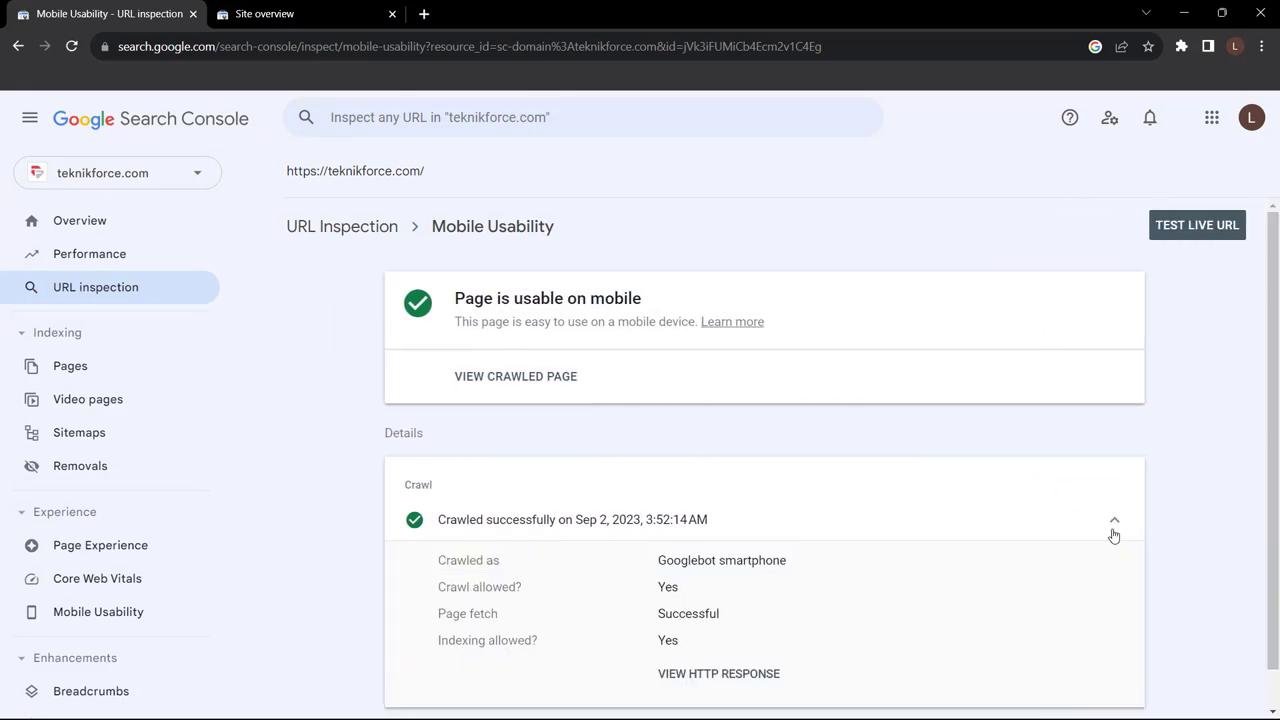
Step: Open the Page indexing report and examine its indexed and not-indexed pages chart and the reasons why pages aren't indexed
key(alt+Left)
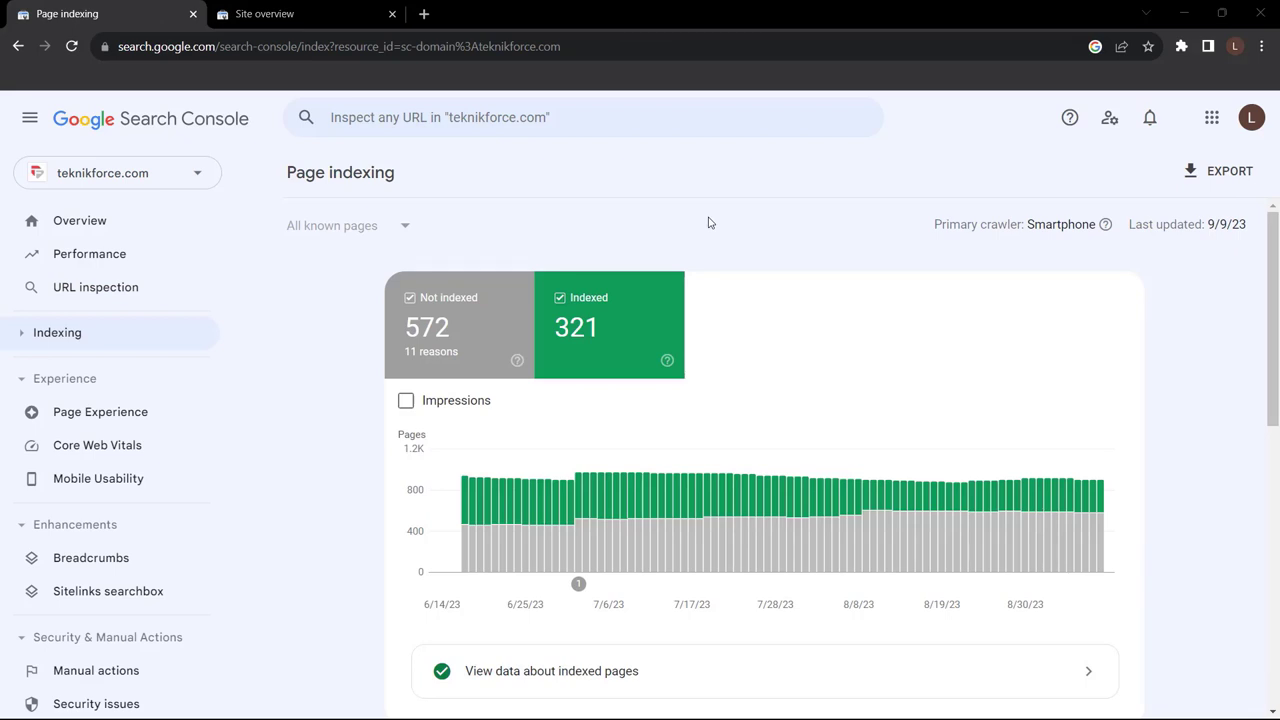
click(171, 343)
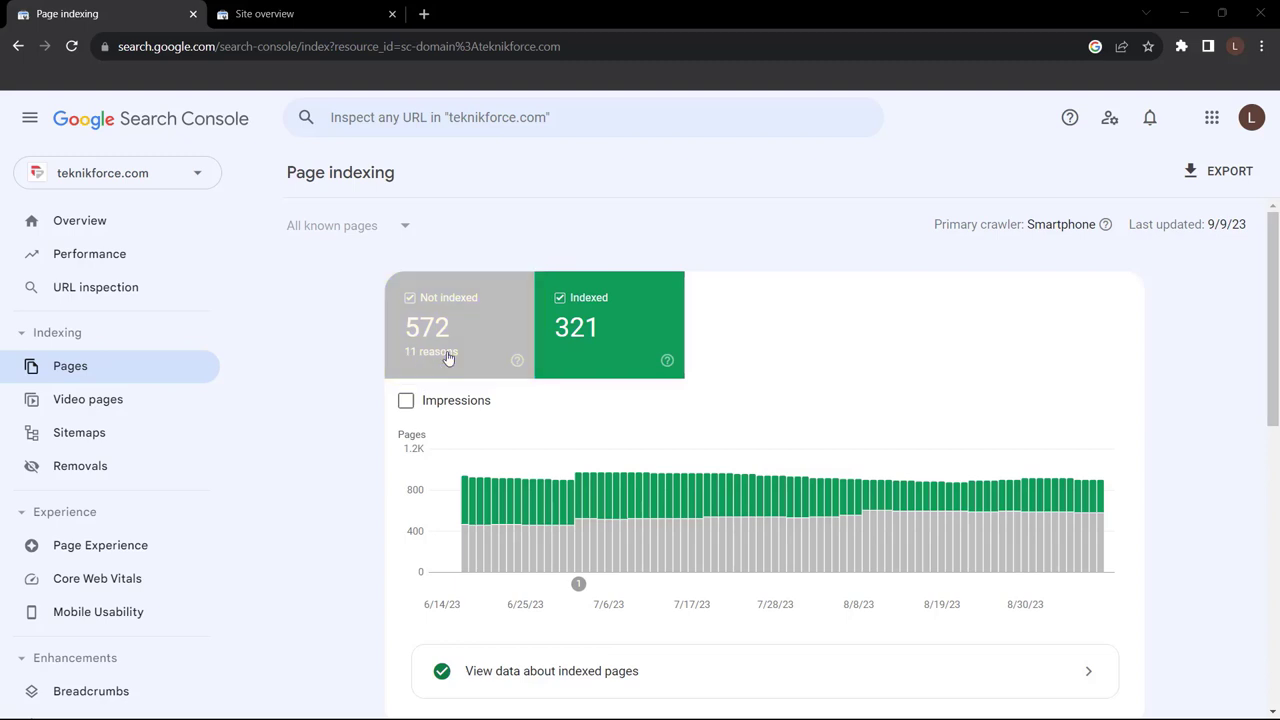
scroll(986, 494, down, 3)
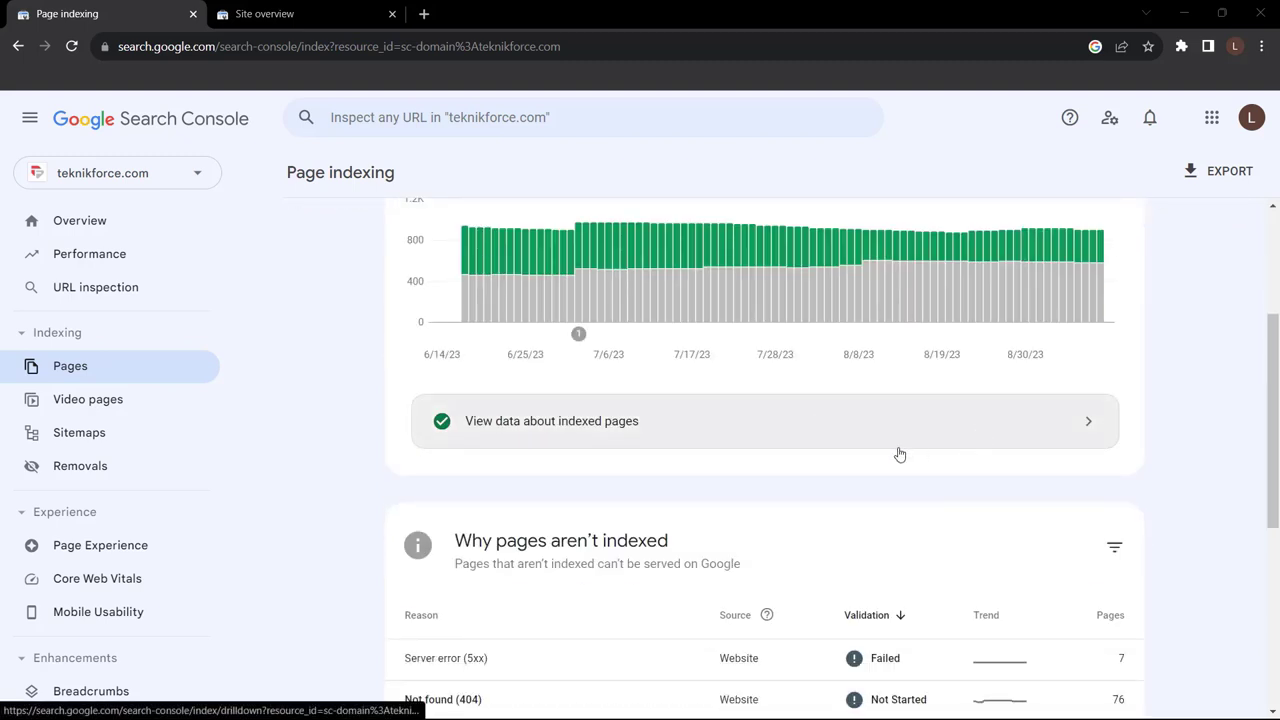
scroll(897, 451, down, 3)
scroll(711, 406, up, 1)
scroll(346, 423, up, 5)
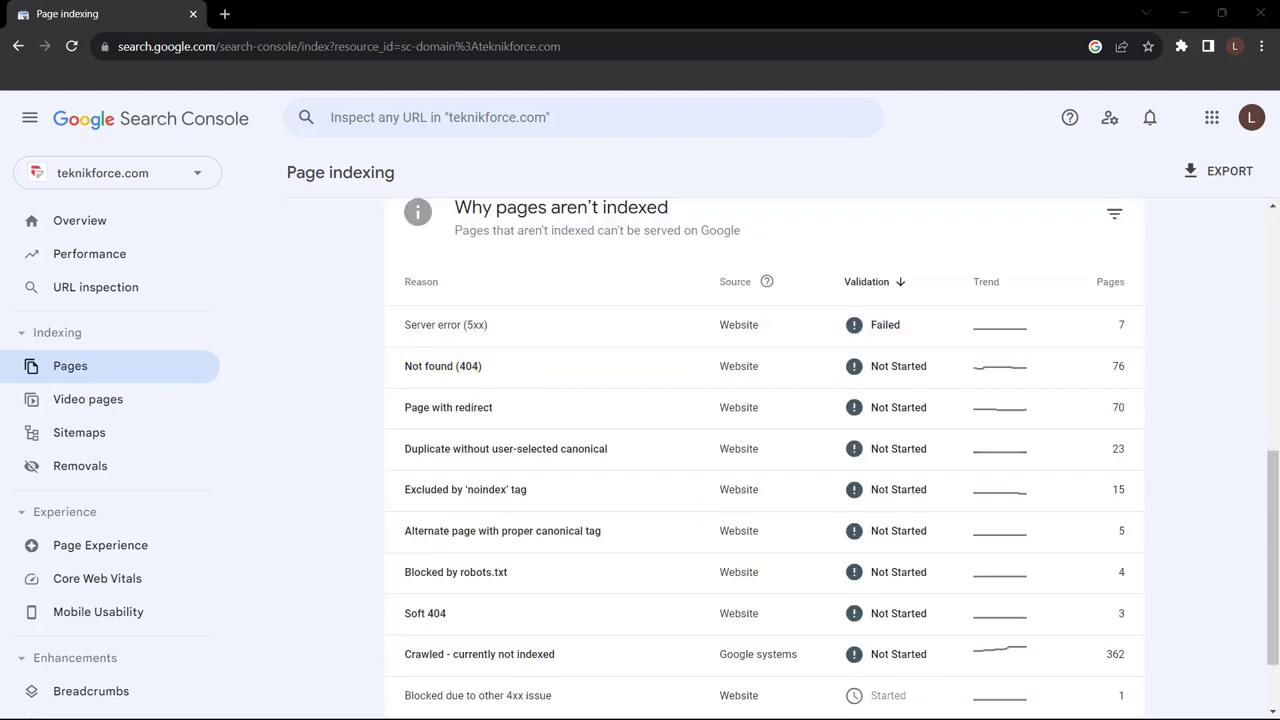
scroll(1252, 335, up, 3)
scroll(1254, 335, down, 2)
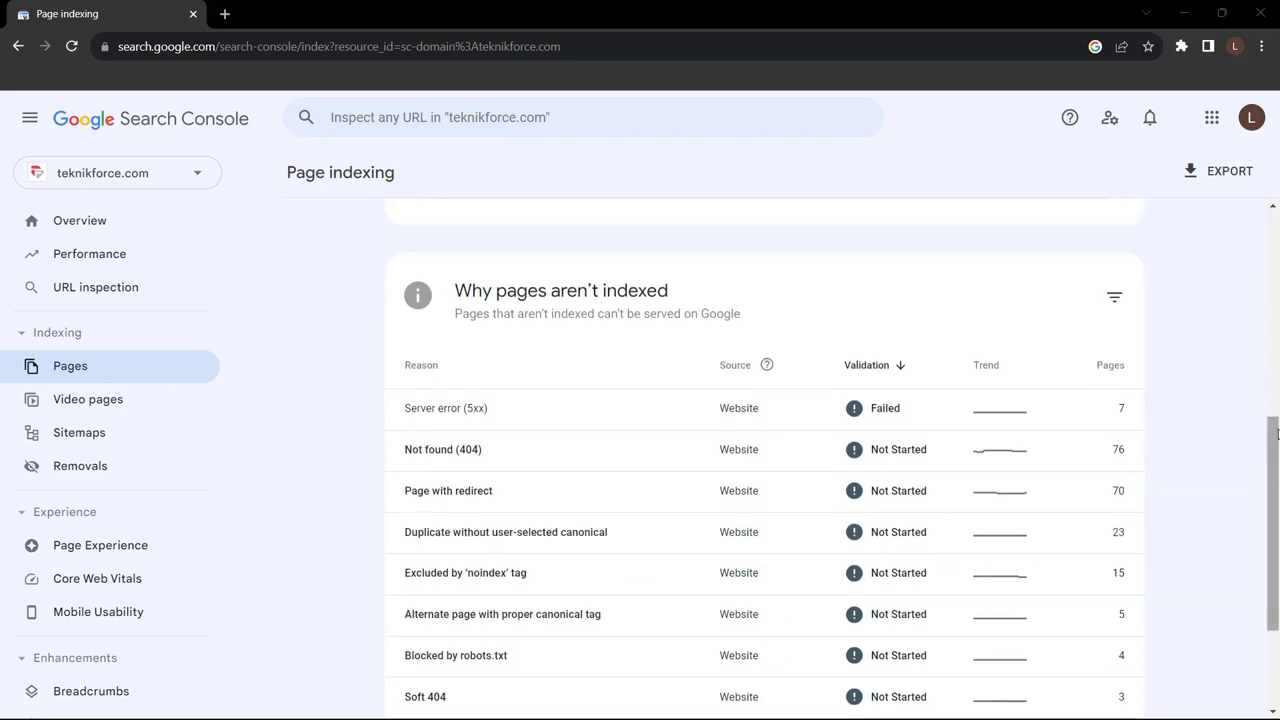
Step: Review why pages aren't indexed, and examine the Video page indexing report, opening the "Video not found on host service" issue
scroll(1276, 432, down, 1)
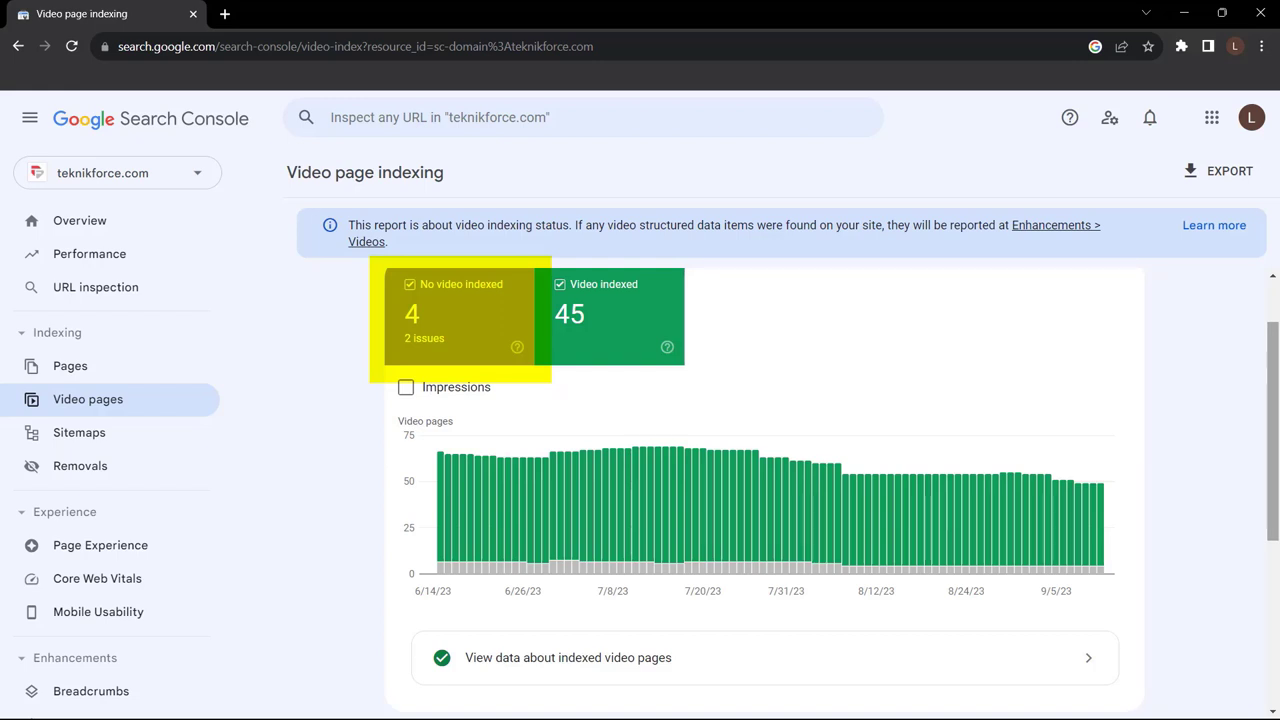
scroll(764, 490, down, 3)
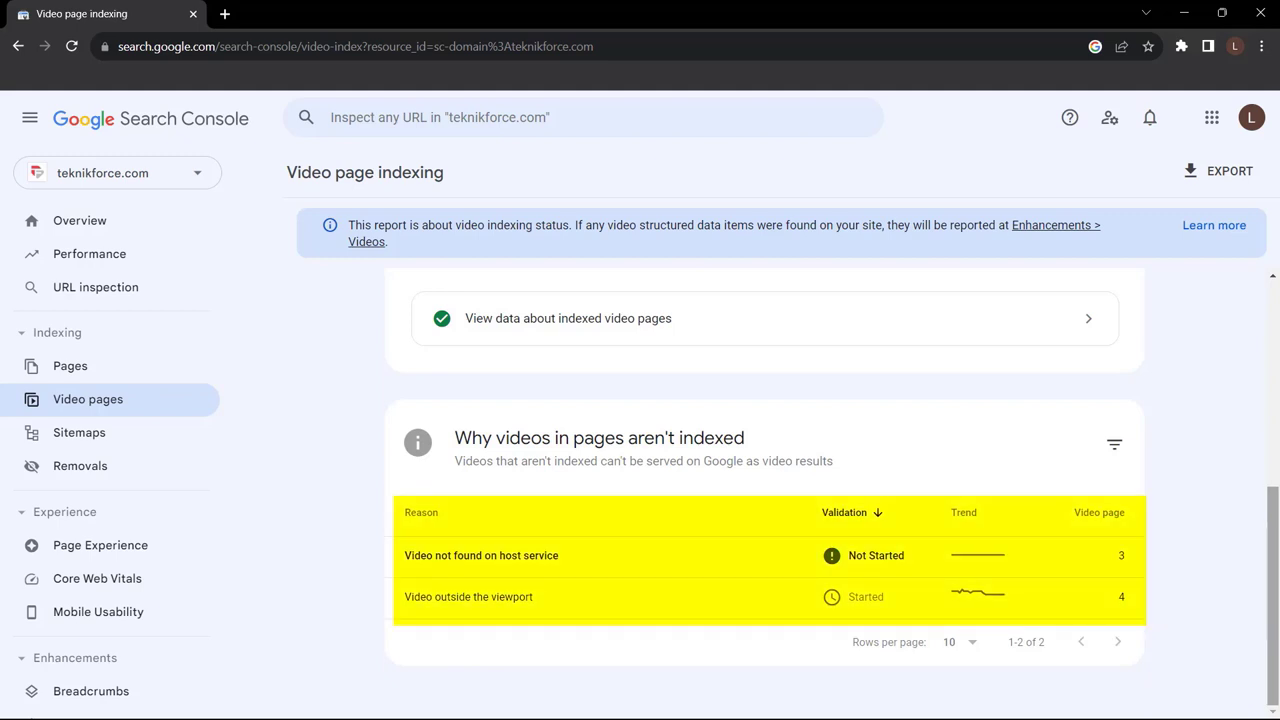
click(845, 556)
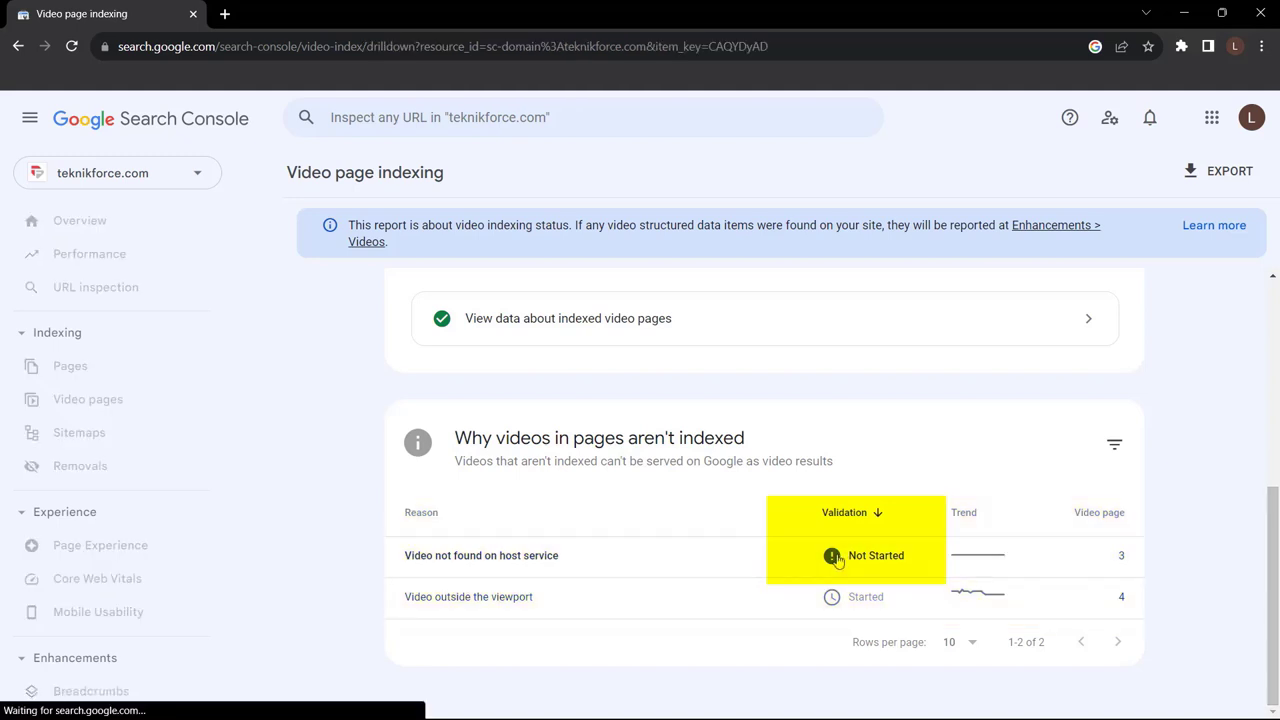
scroll(930, 347, down, 5)
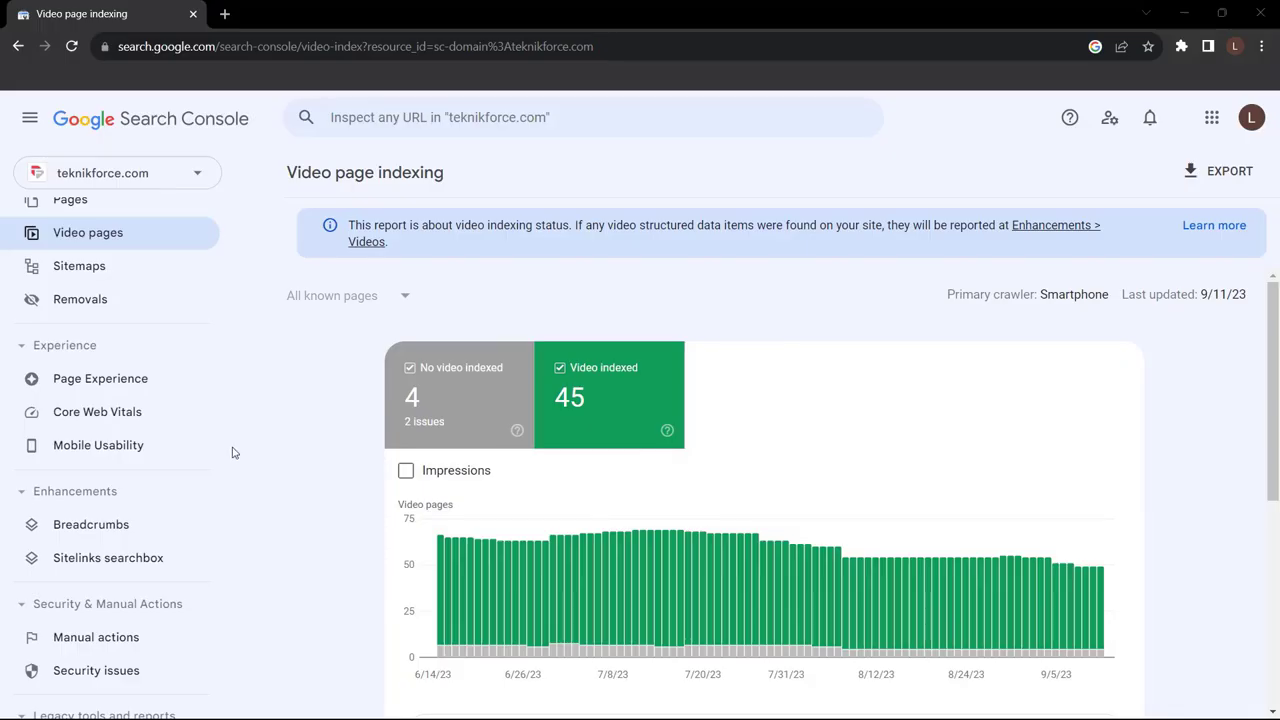
Step: Open the Sitemaps report and review the Removals report's outdated content, SafeSearch filtering and temporary removals views
click(100, 278)
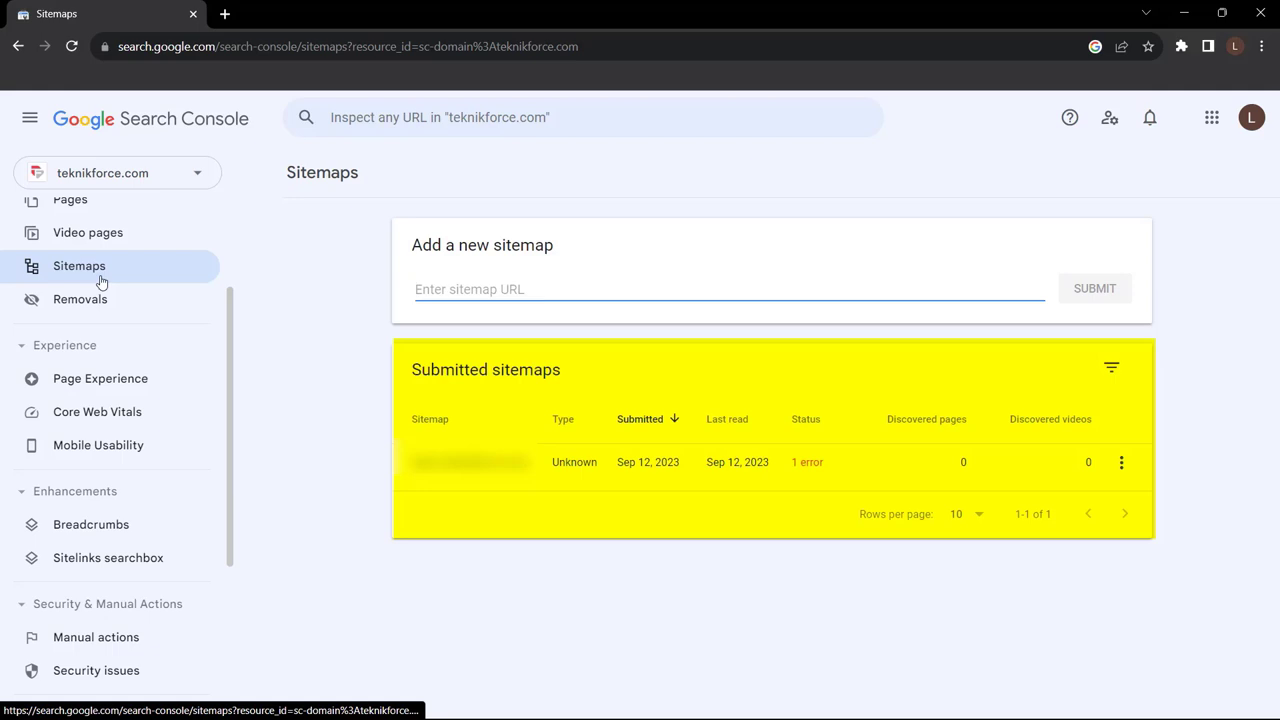
click(124, 300)
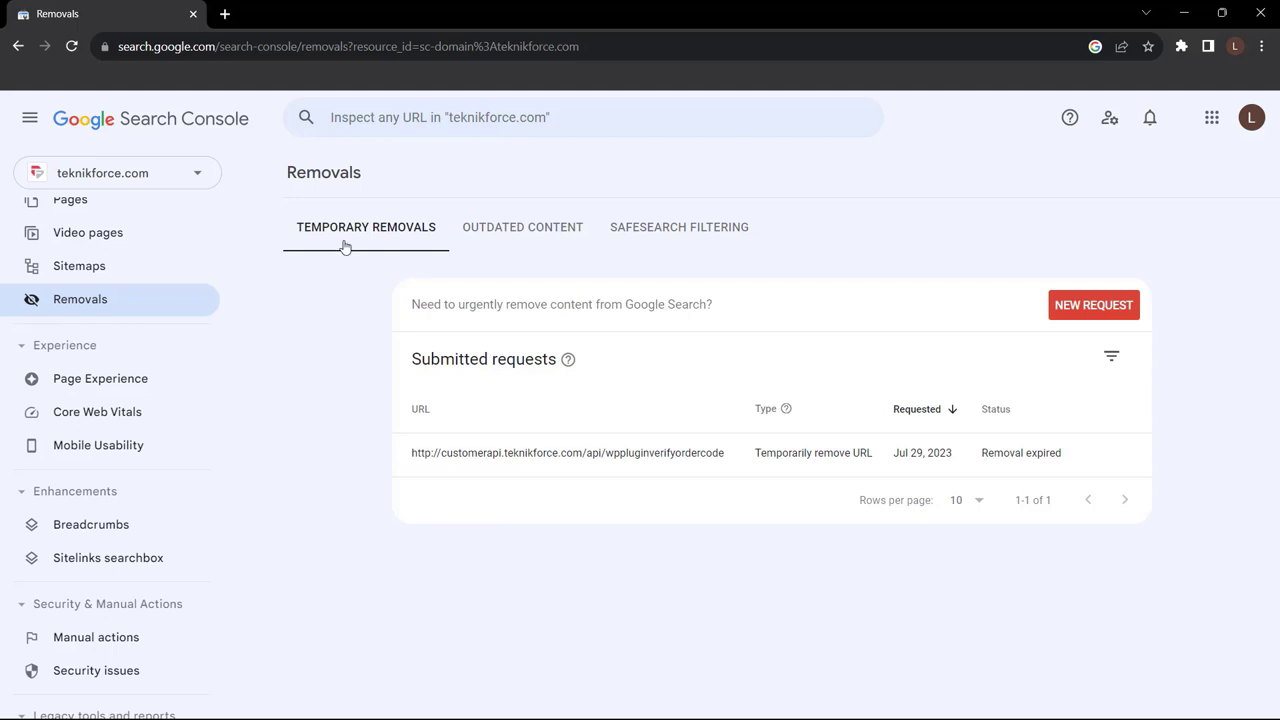
click(510, 236)
click(659, 232)
click(383, 240)
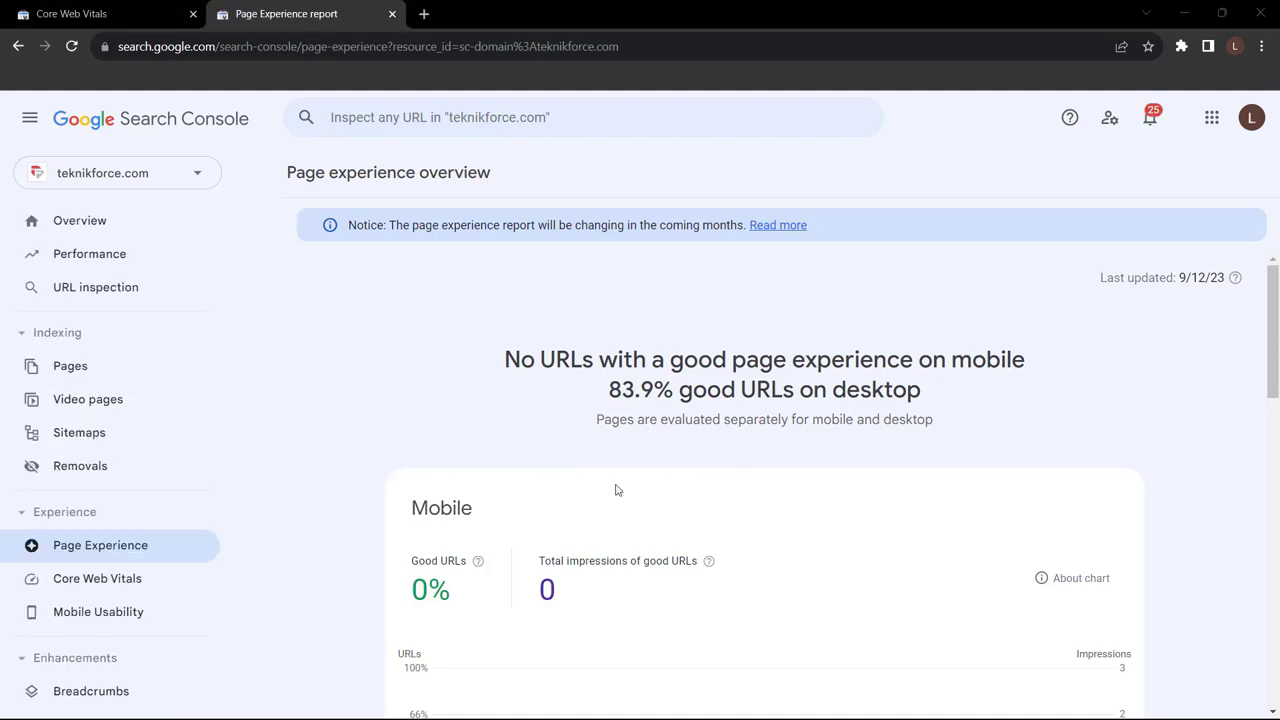
Step: Examine the Page Experience signals for mobile and open the mobile Core Web Vitals report to review its URLs and issues
scroll(616, 490, down, 5)
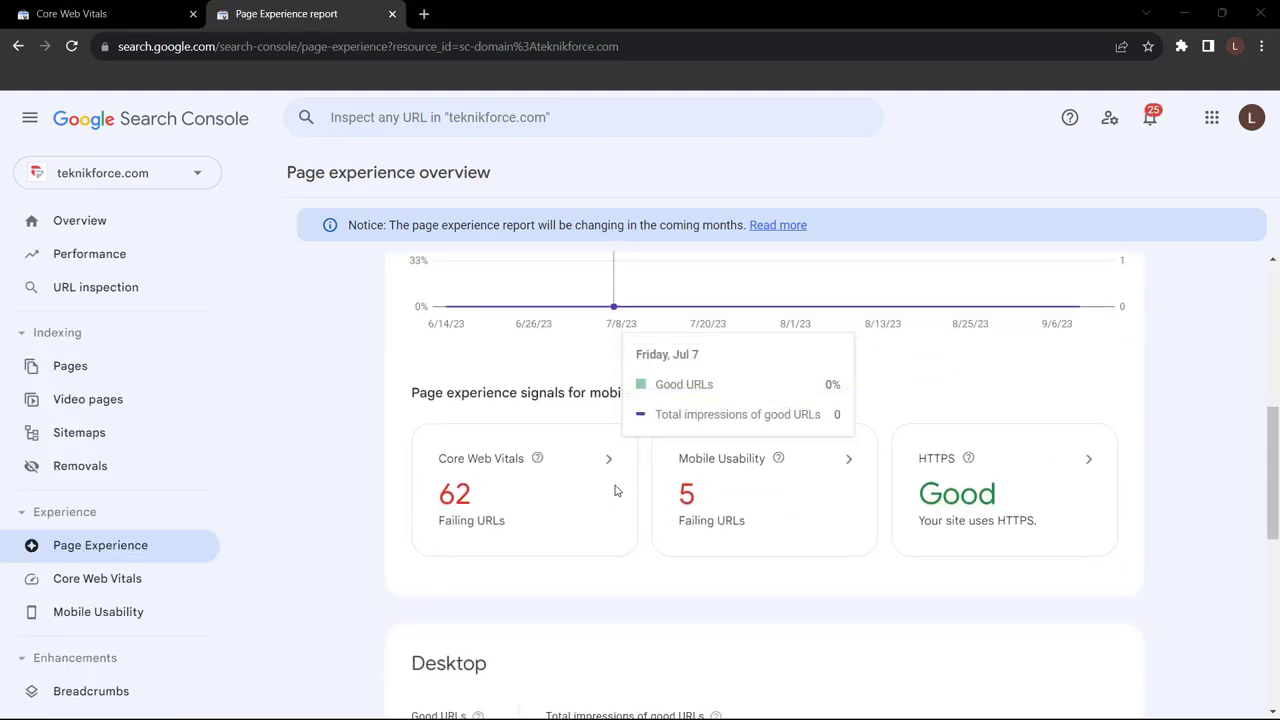
drag(410, 396, 634, 396)
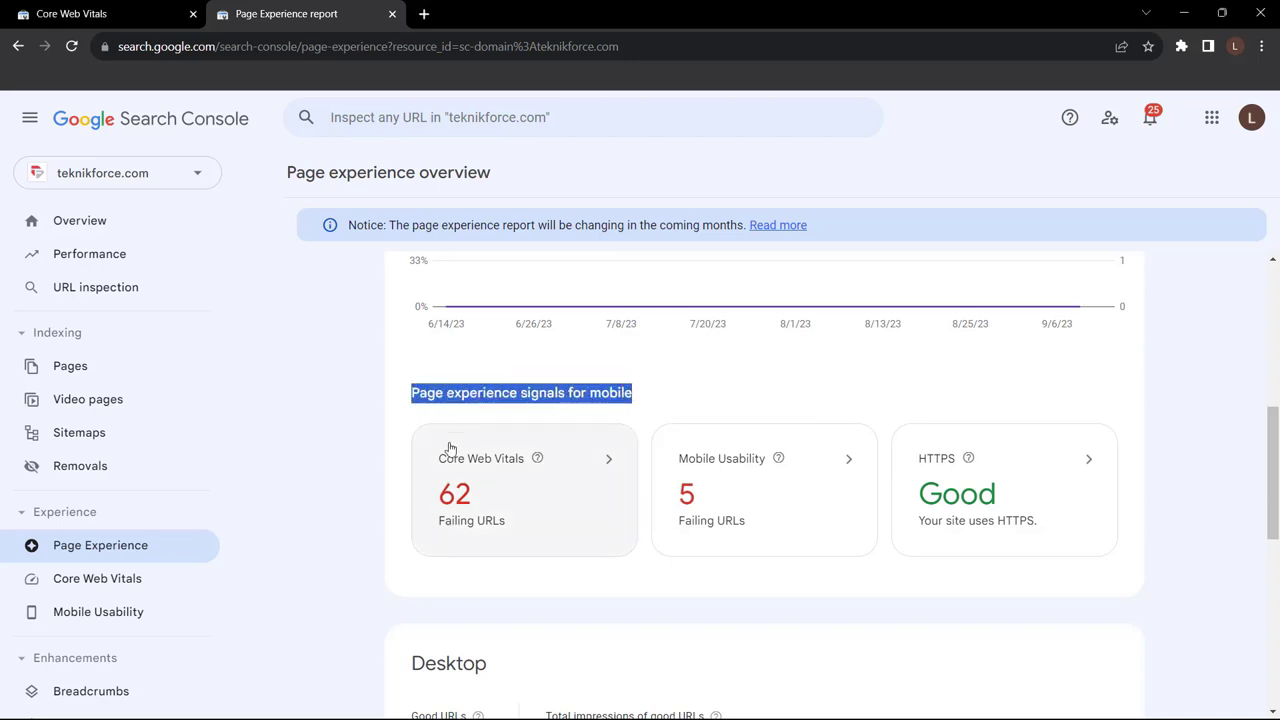
click(410, 486)
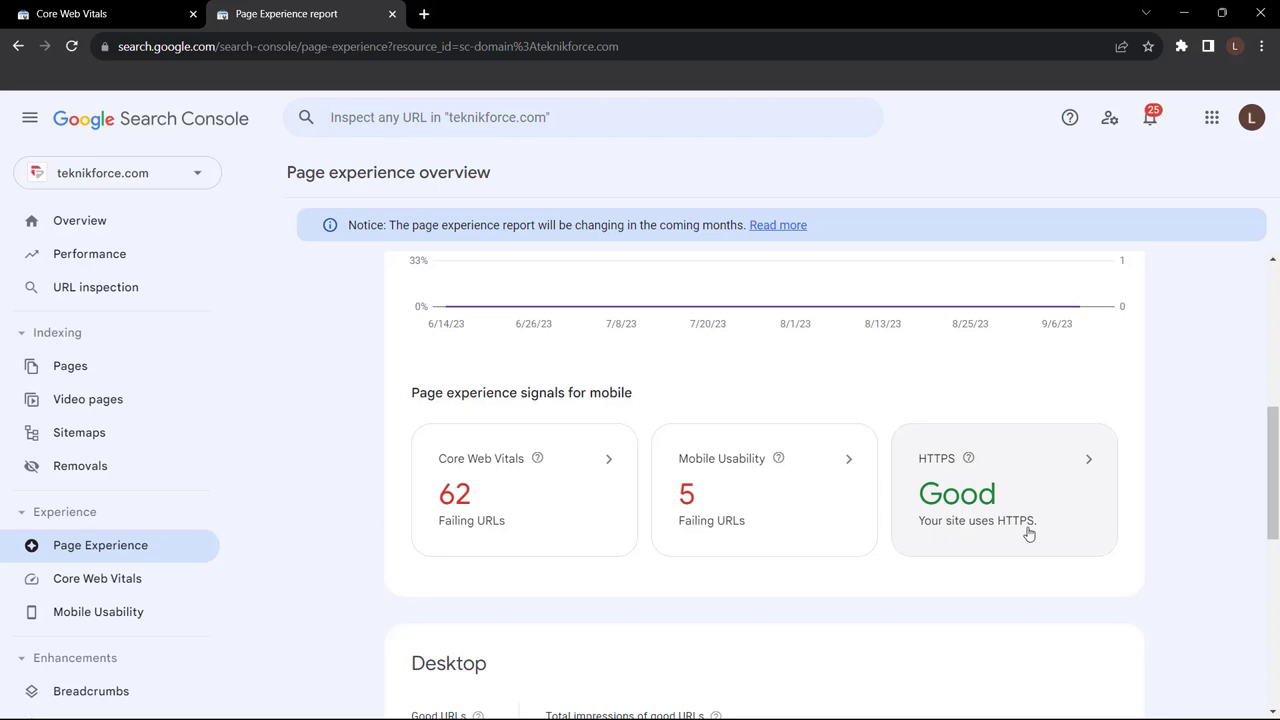
click(518, 510)
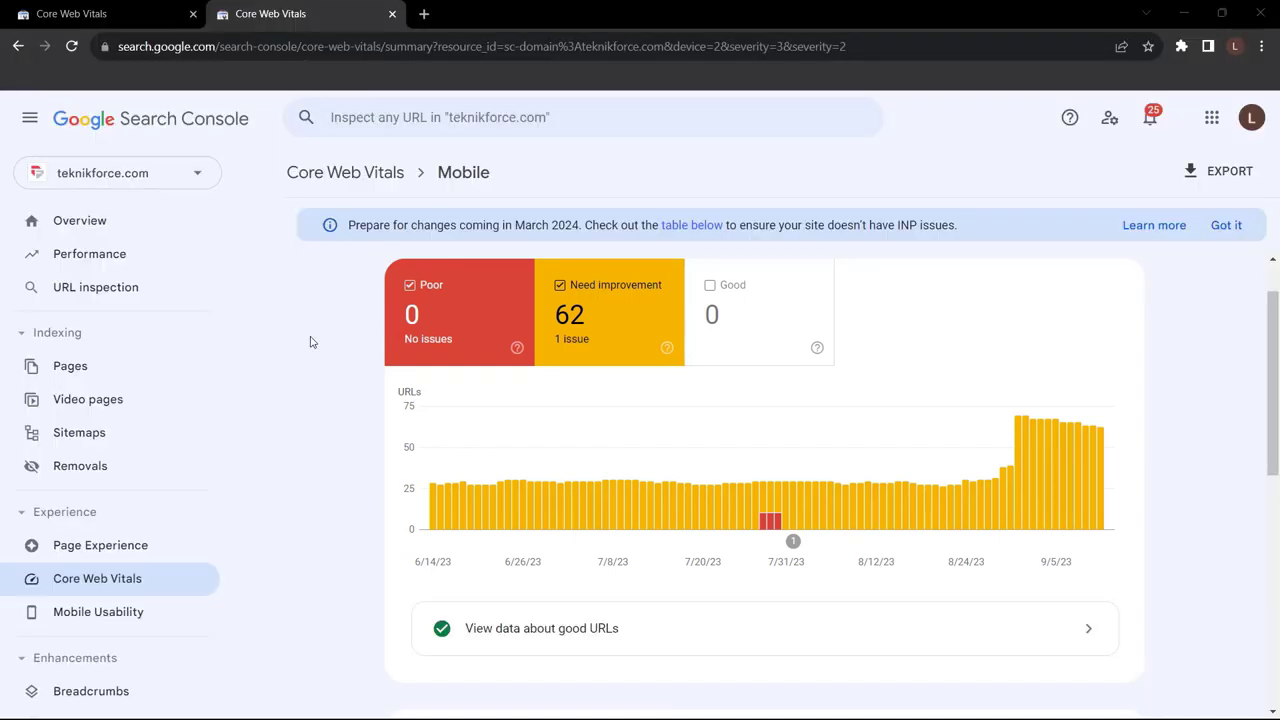
scroll(344, 369, down, 3)
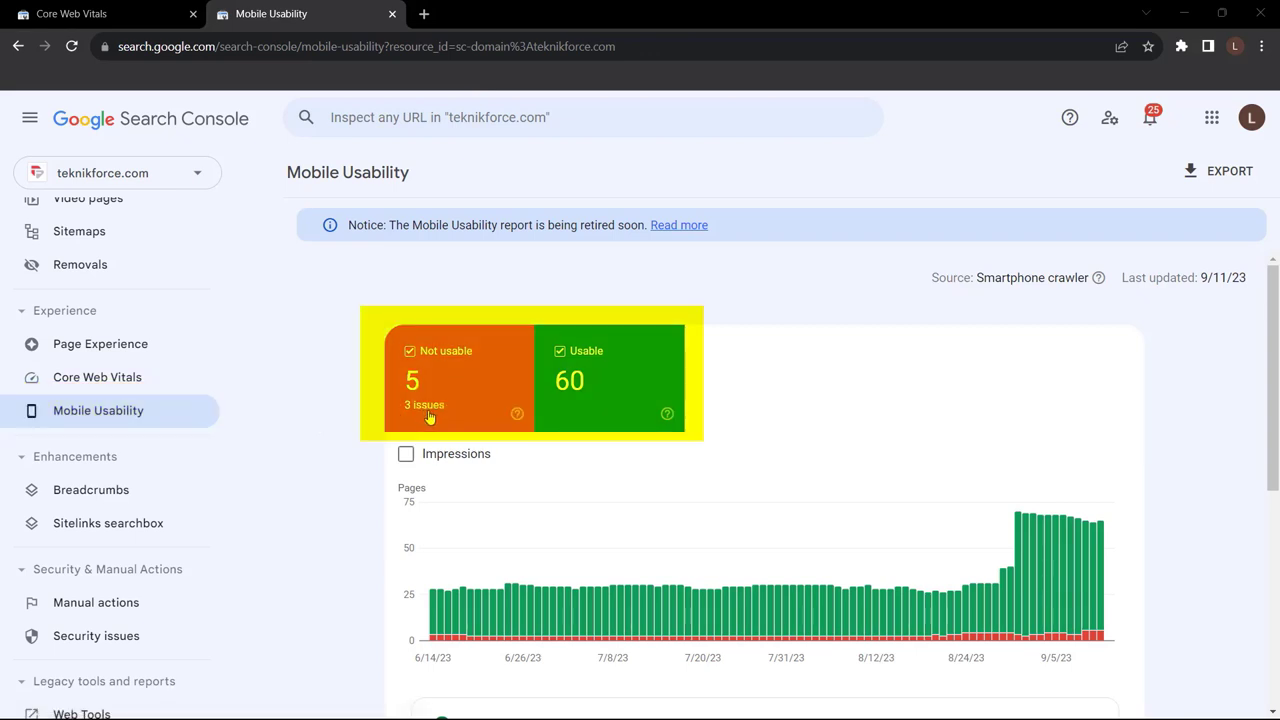
Step: Review the Mobile Usability report's usable and not usable pages, and collapse and re-expand the Enhancements section
mouse_move(666, 418)
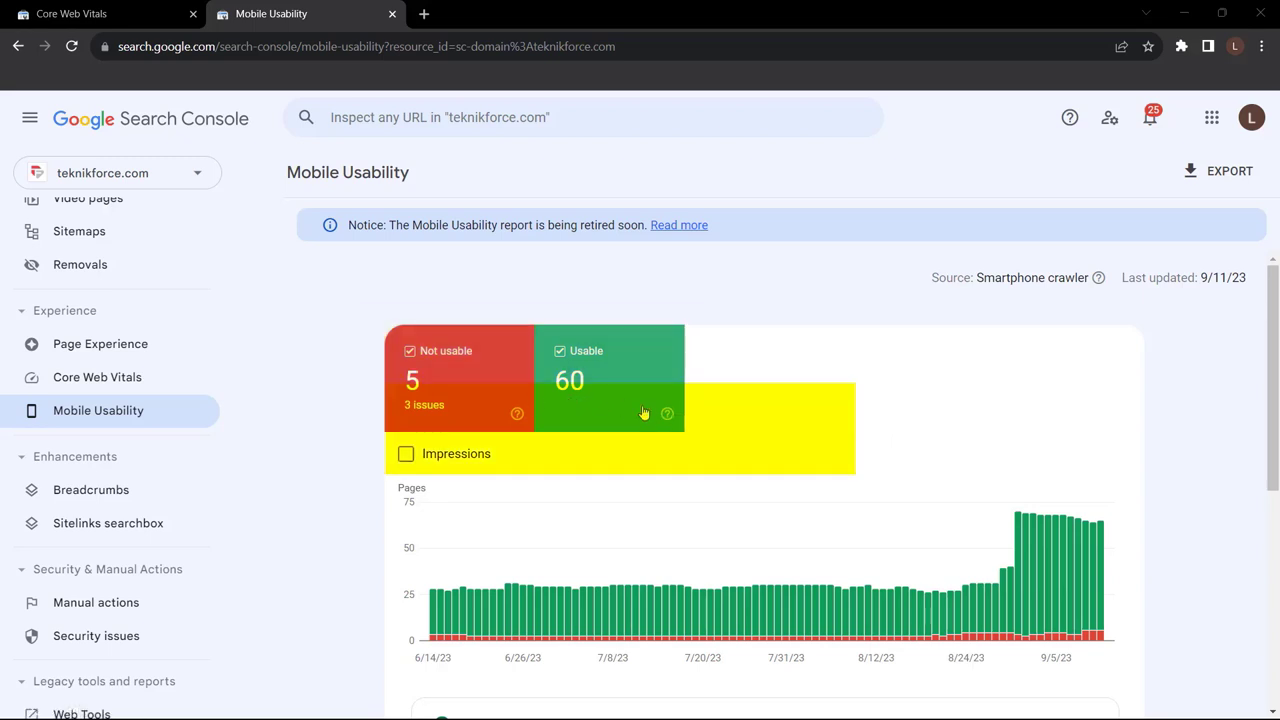
scroll(650, 412, down, 5)
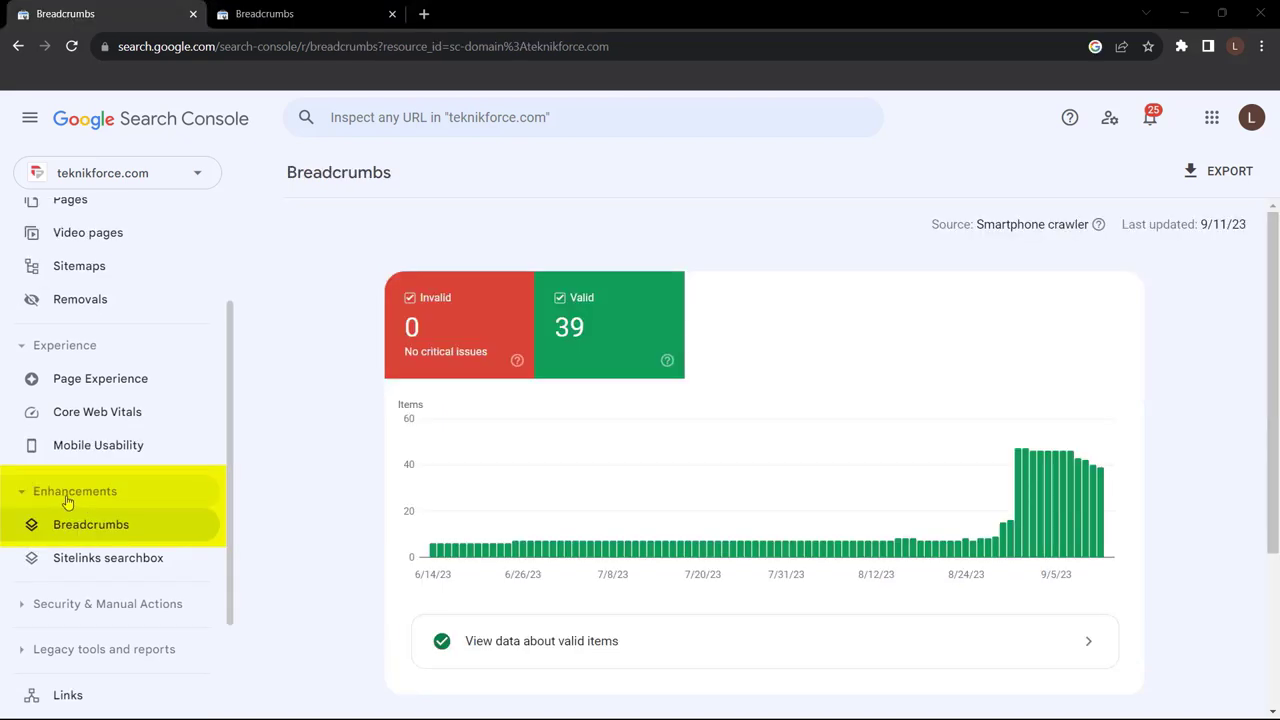
click(66, 500)
click(86, 497)
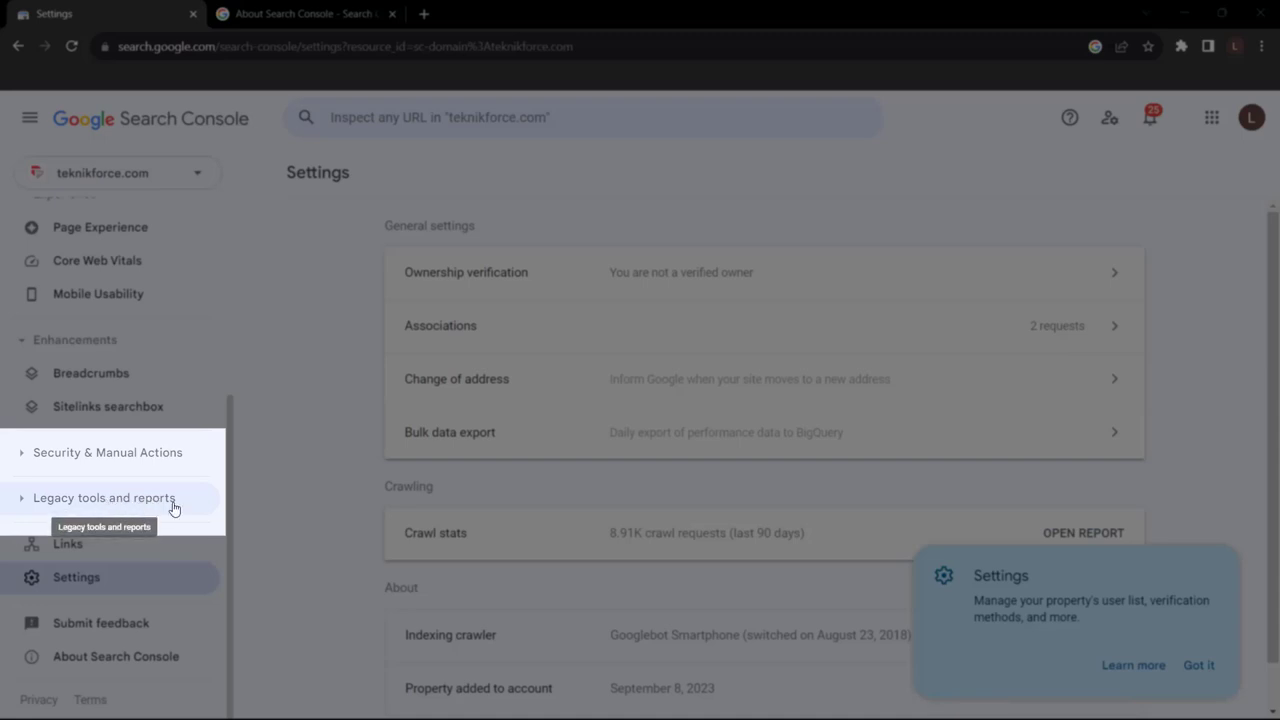
Step: Examine the Links report's external and internal top linked pages, top linking sites and top linking text, and open the property's Settings
click(100, 548)
scroll(600, 420, down, 4)
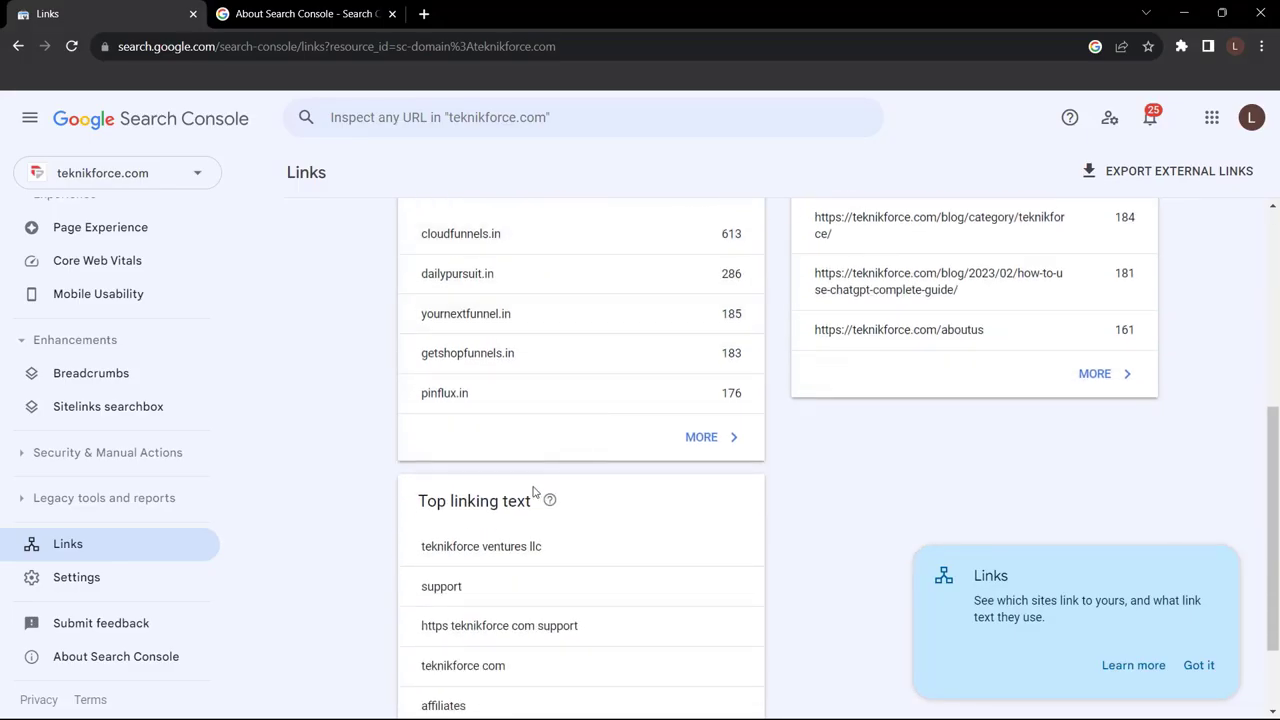
mouse_move(469, 498)
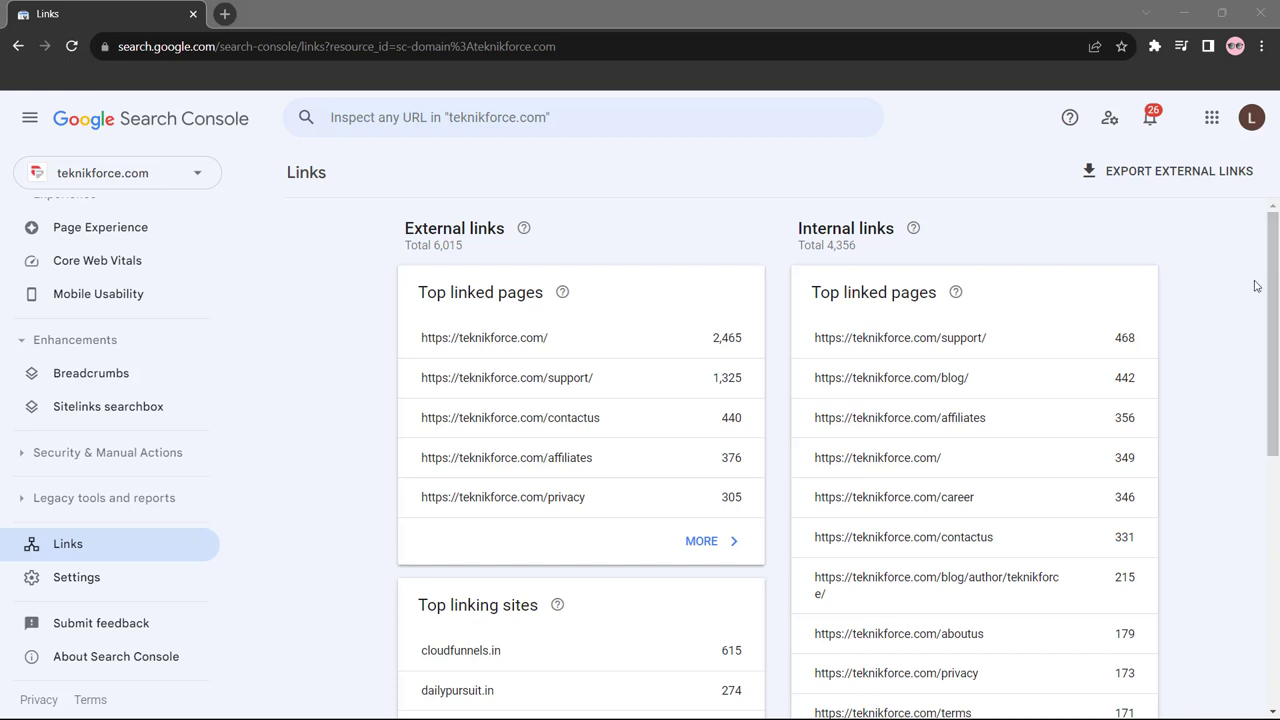
scroll(1256, 286, down, 5)
scroll(1256, 286, up, 5)
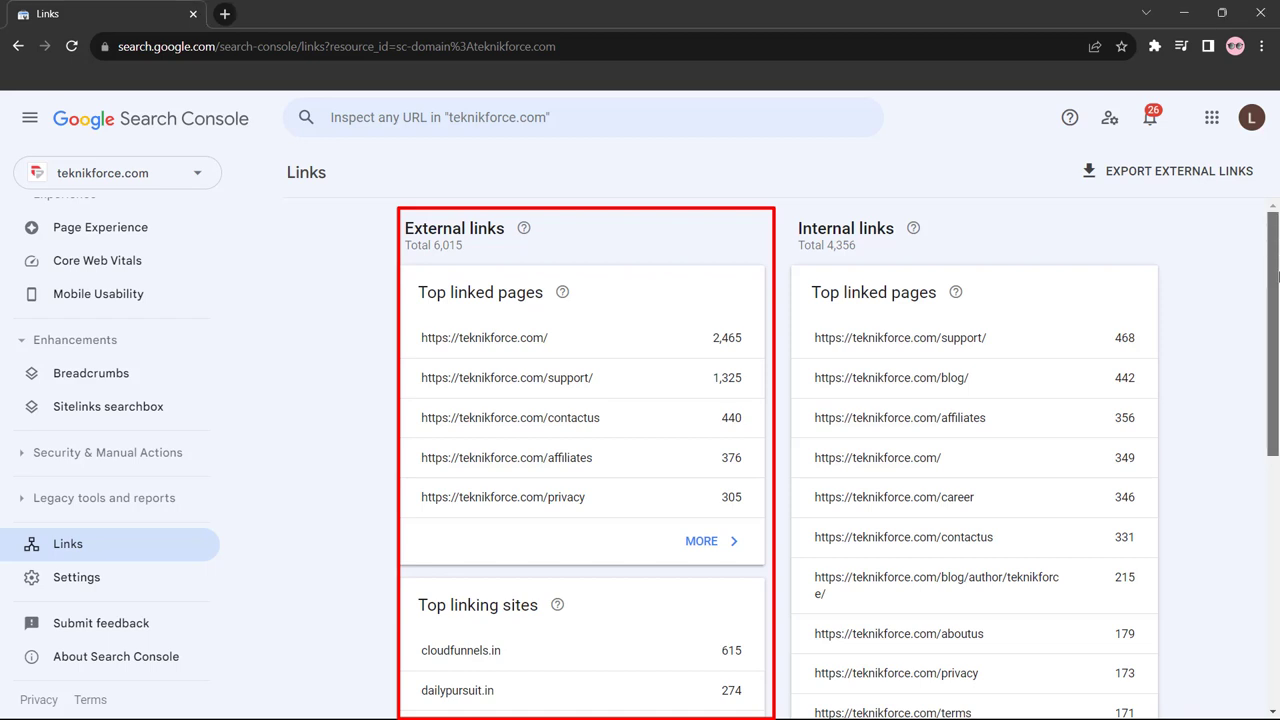
mouse_move(1277, 275)
mouse_down()
mouse_move(1277, 545)
mouse_move(1277, 273)
mouse_up()
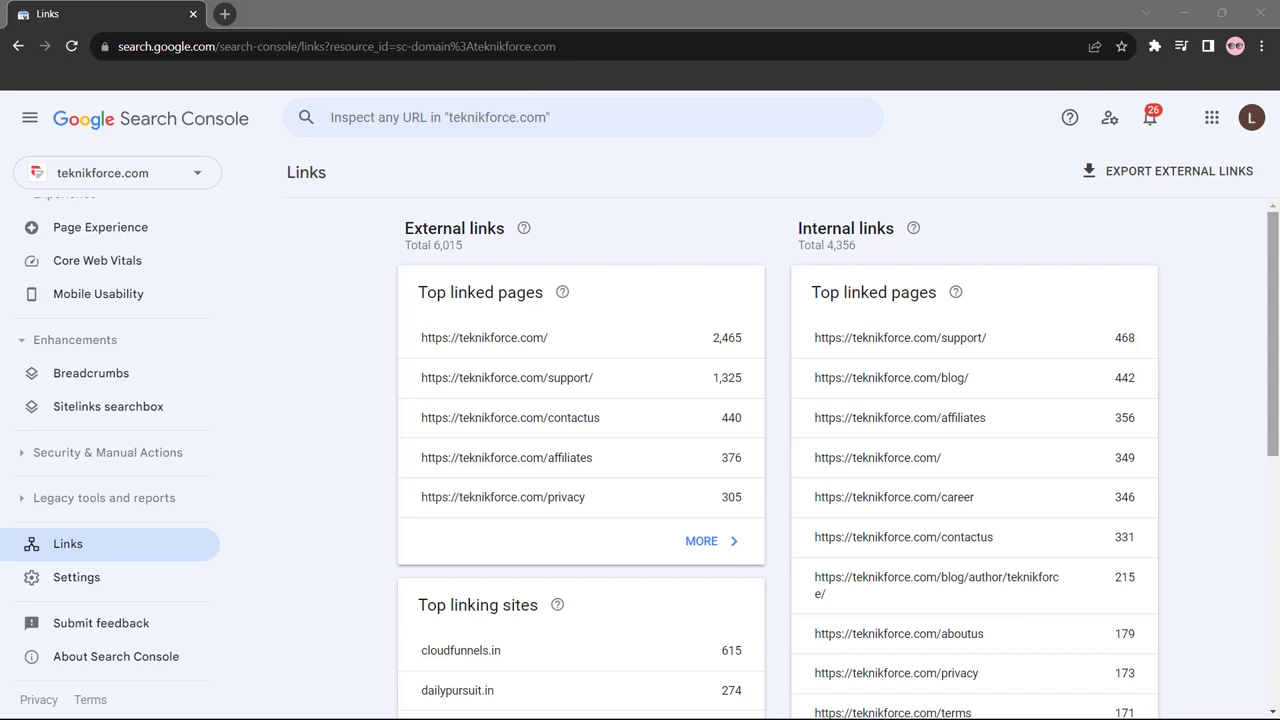
drag(1277, 295, 1277, 430)
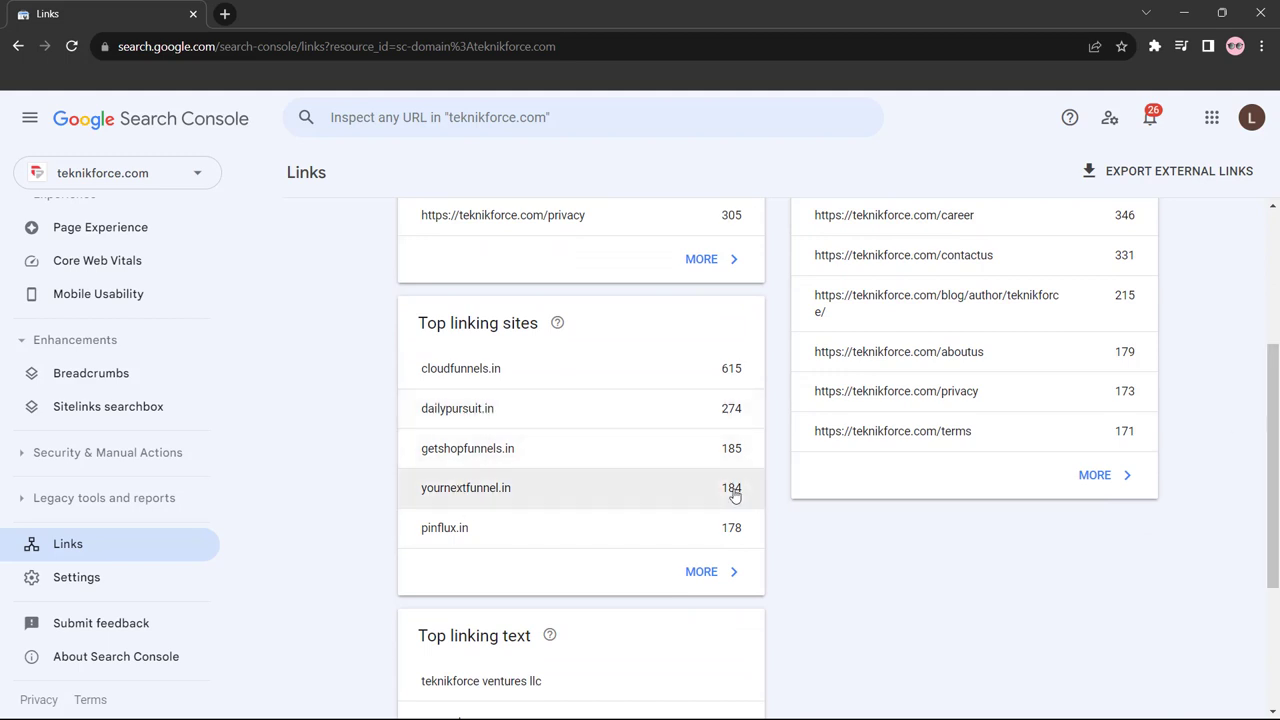
scroll(650, 490, down, 3)
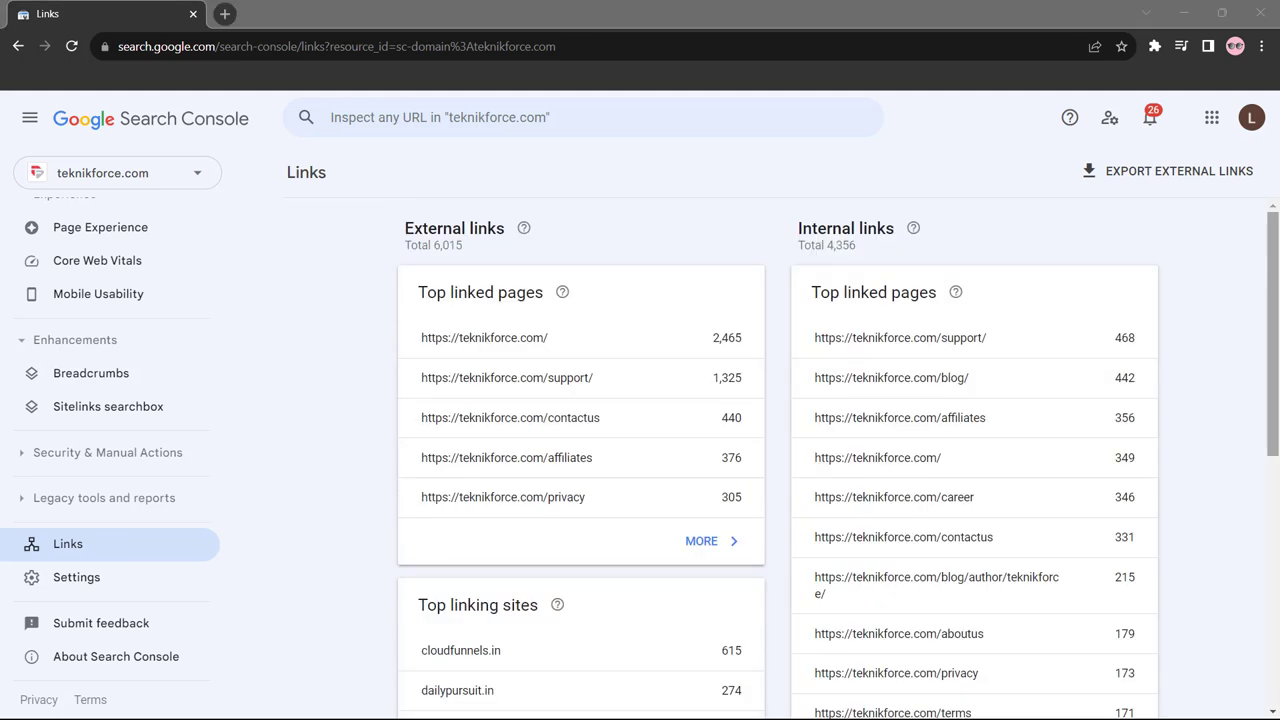
scroll(1256, 286, down, 4)
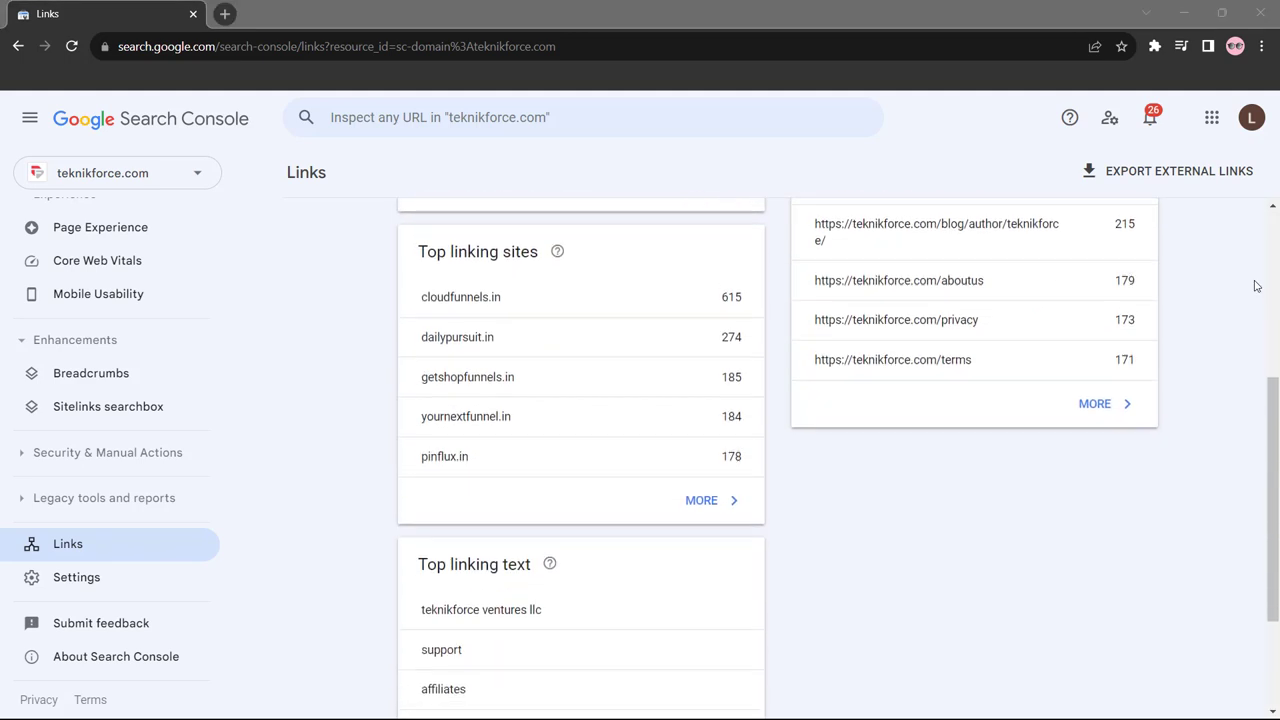
scroll(1256, 286, up, 4)
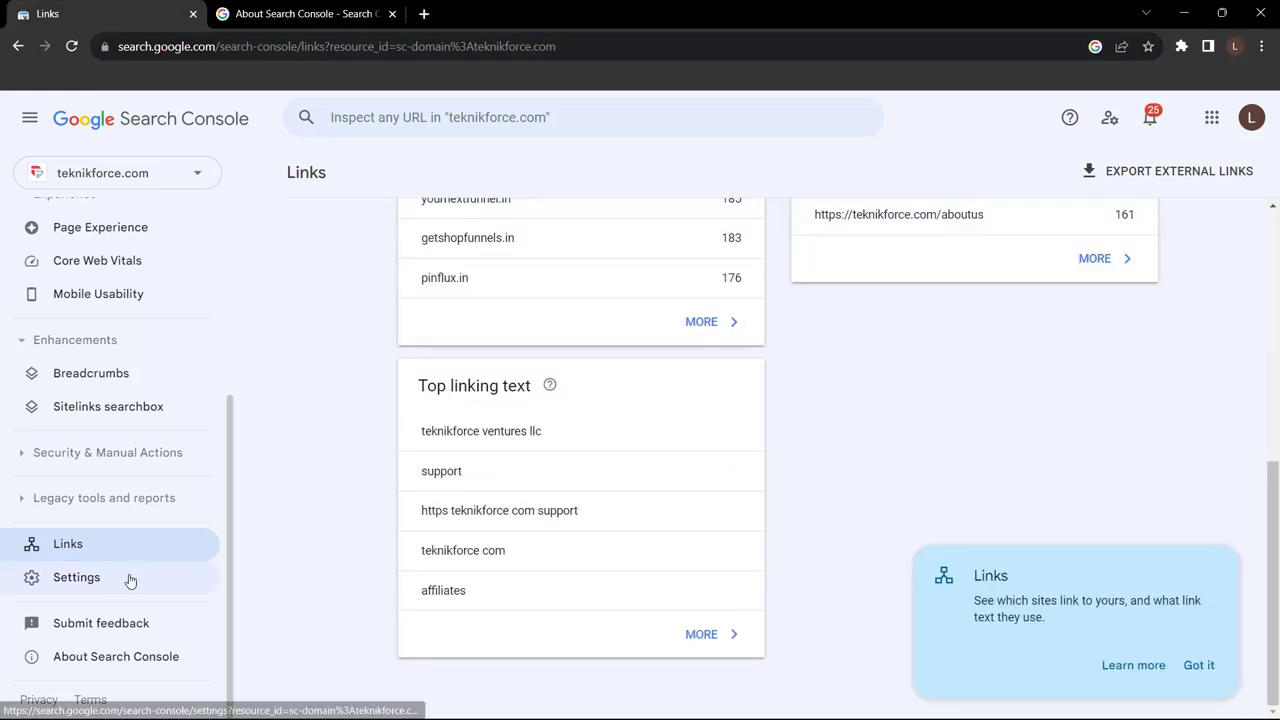
click(126, 577)
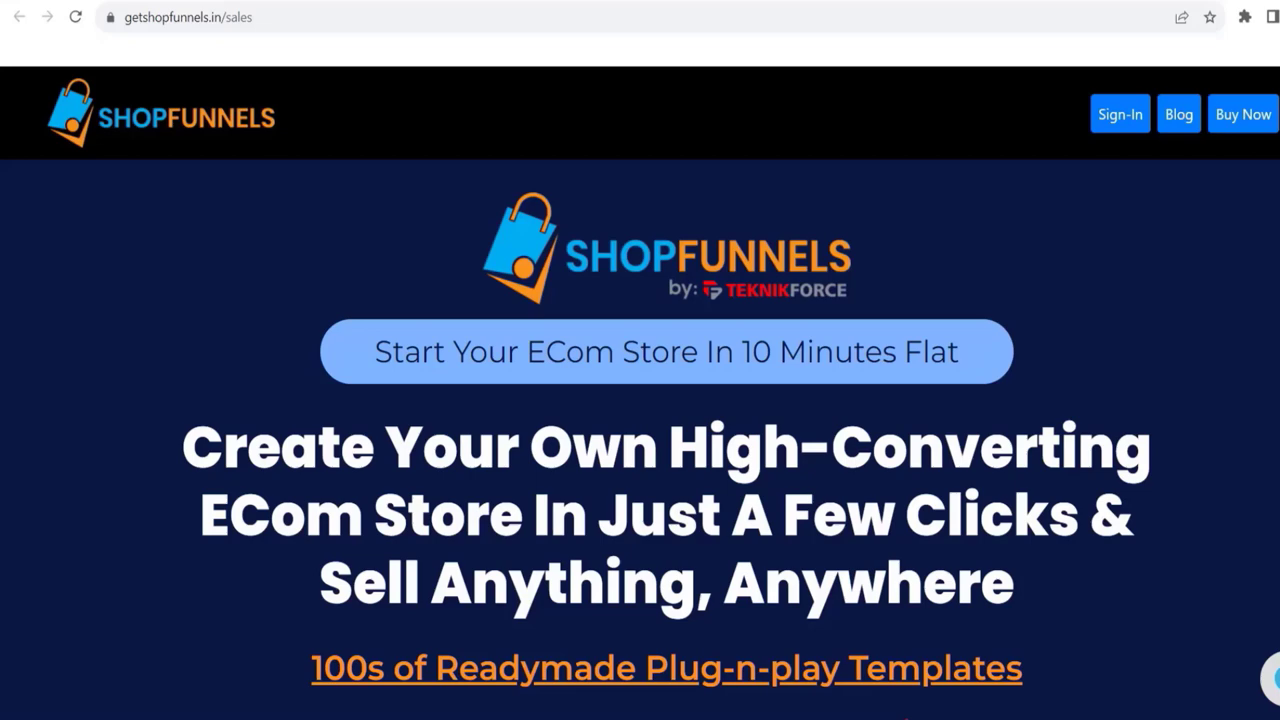
Step: Read through the ShopFunnels sales page's feature list, highlighting the profit-sharing, sales pages and built-in analytics lines
scroll(461, 229, down, 10)
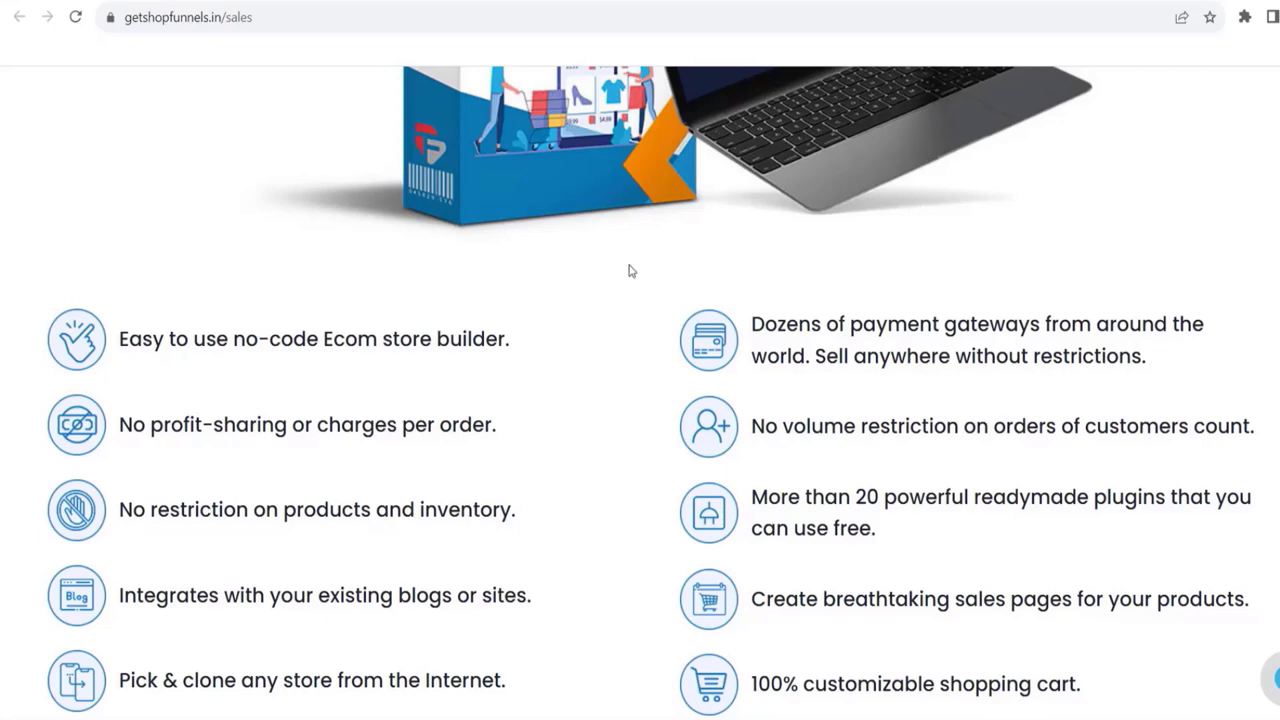
drag(119, 428, 536, 432)
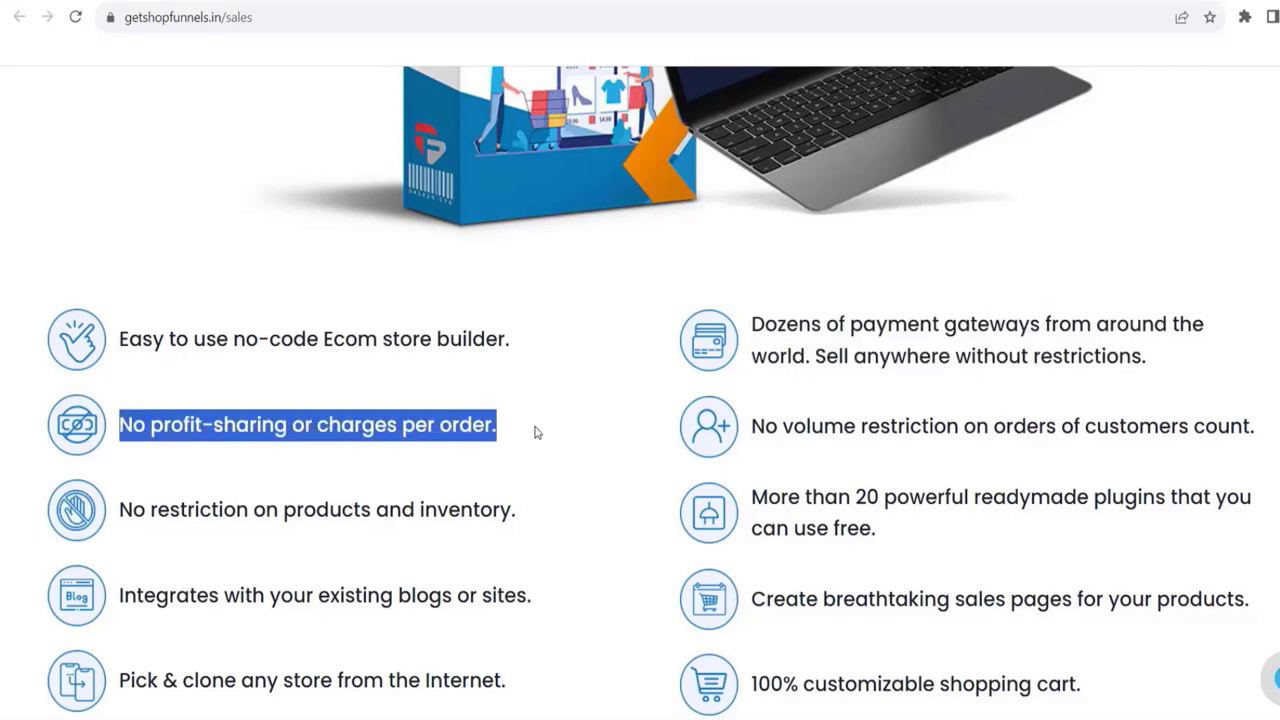
scroll(537, 431, down, 2)
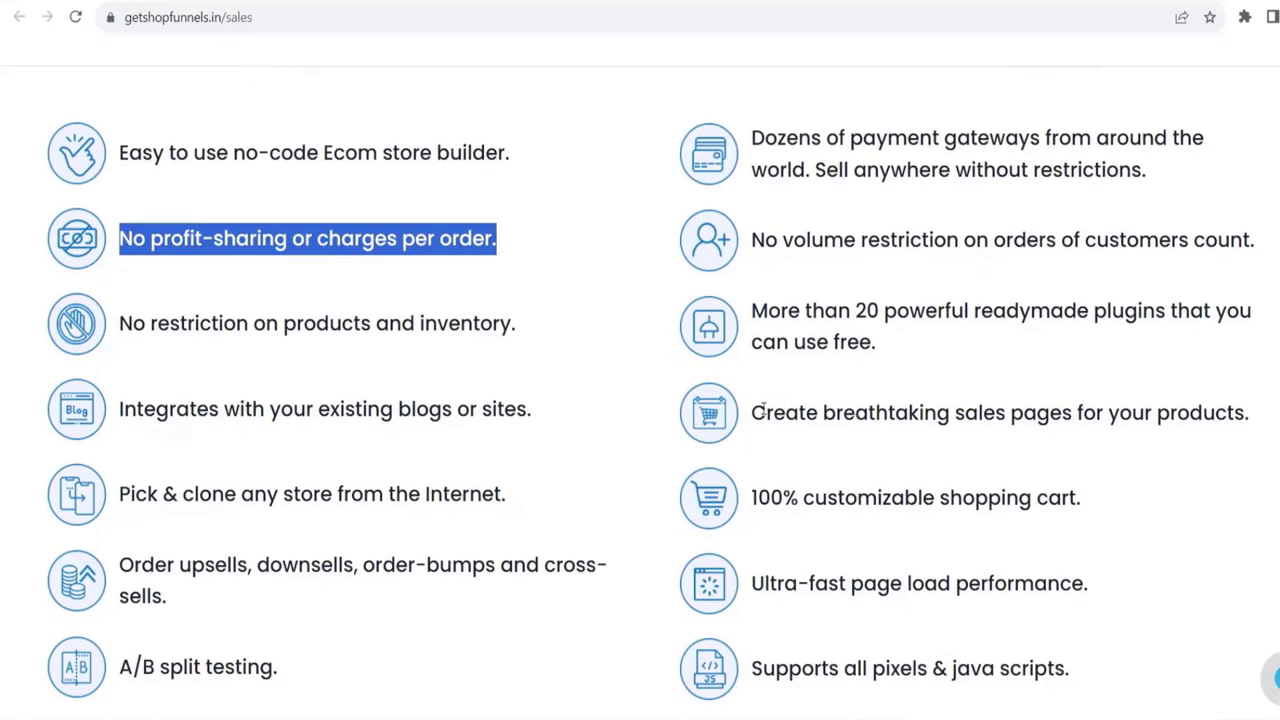
click(789, 412)
drag(752, 412, 1250, 412)
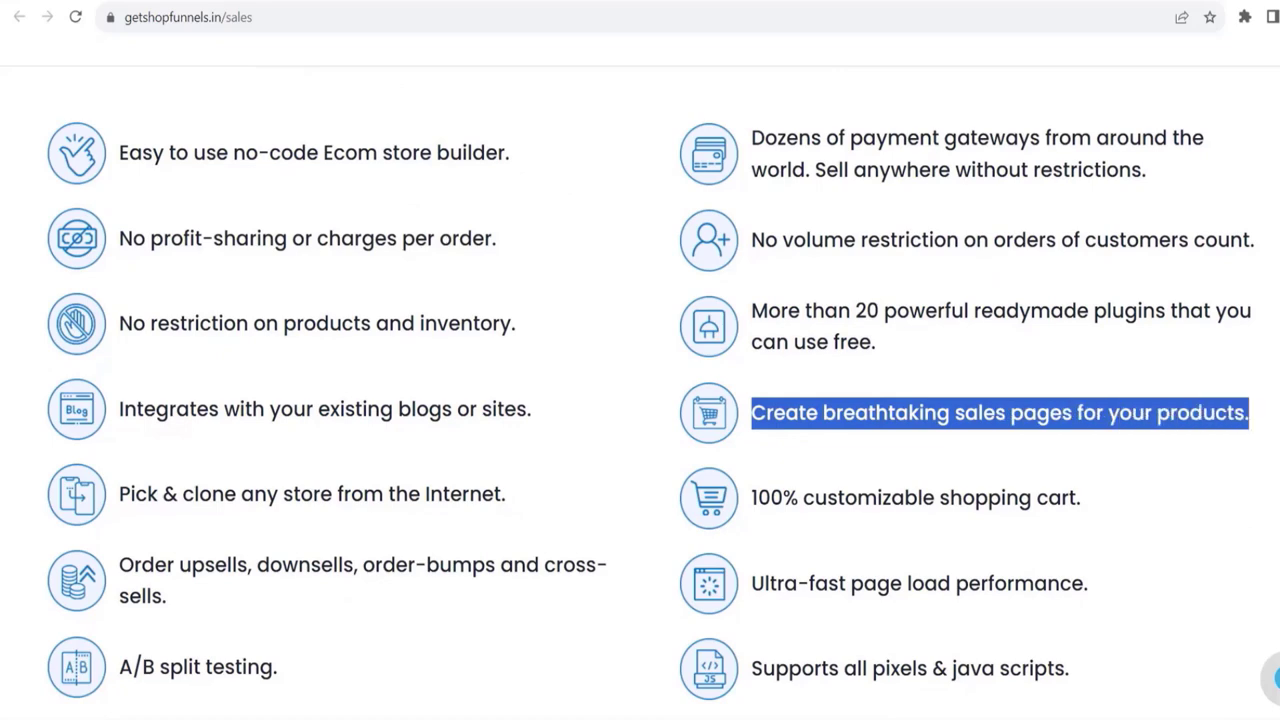
scroll(640, 400, down, 4)
drag(119, 379, 400, 383)
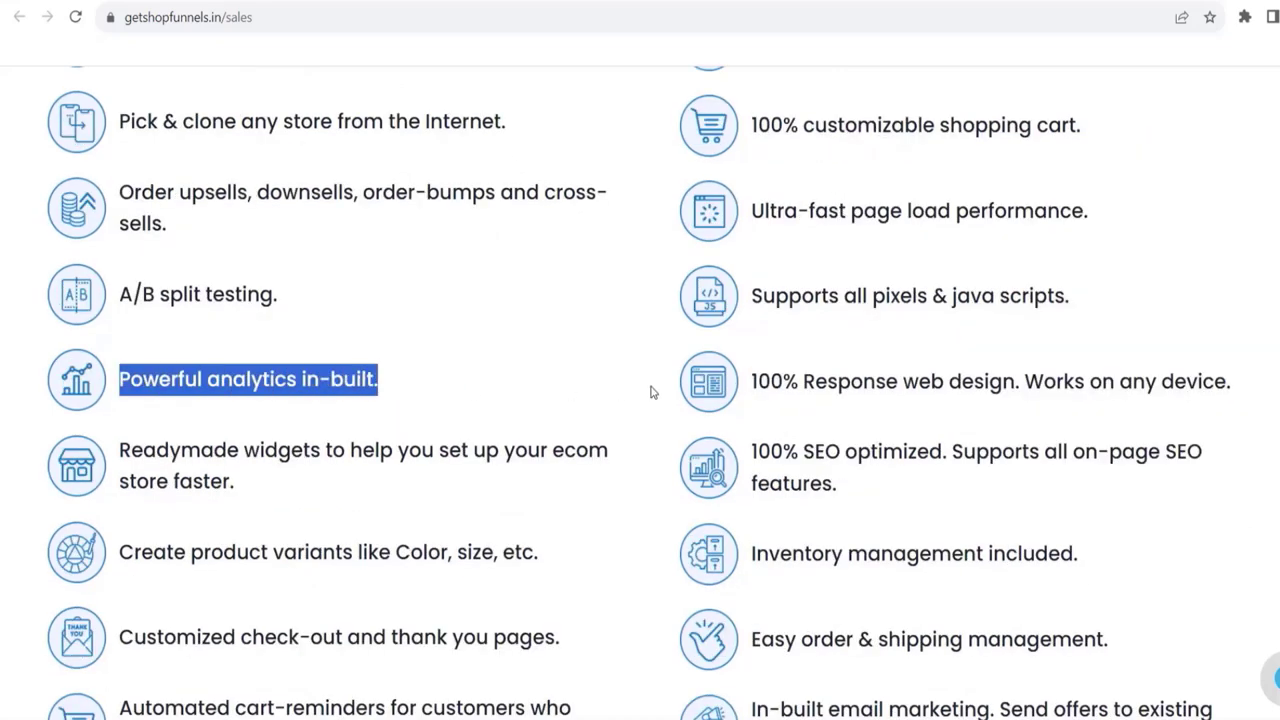
scroll(647, 392, down, 4)
scroll(510, 244, down, 1)
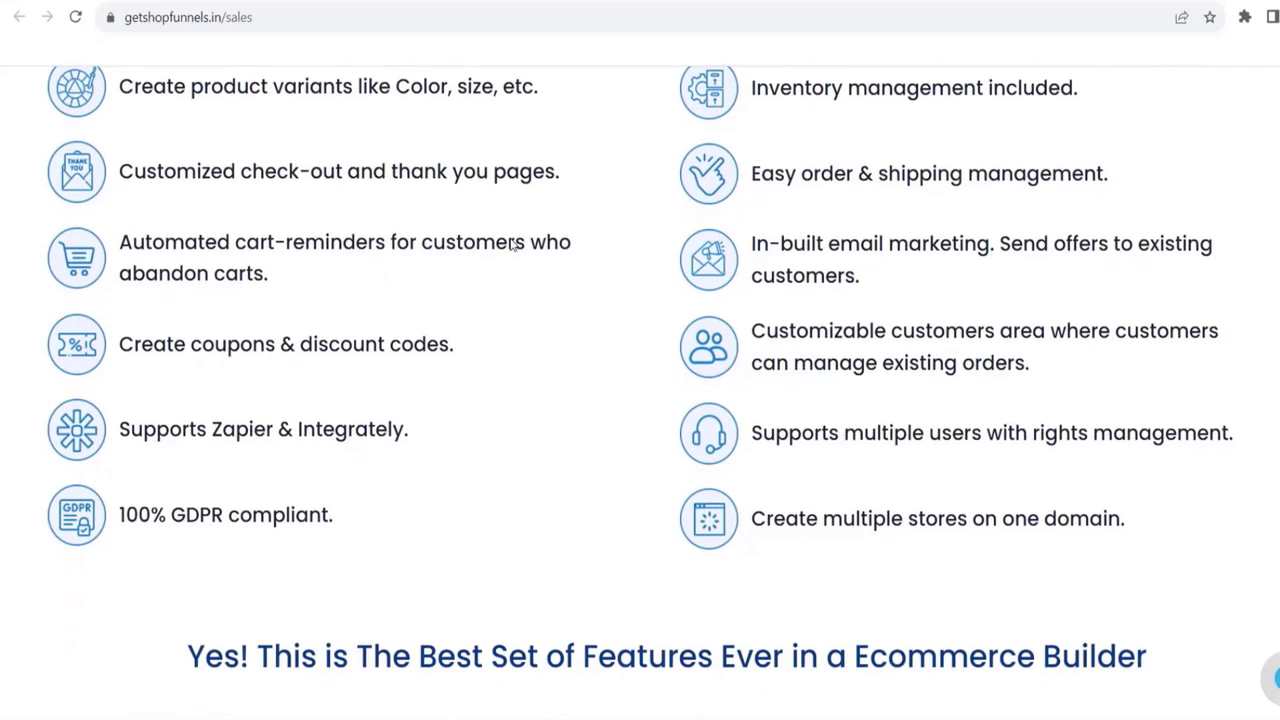